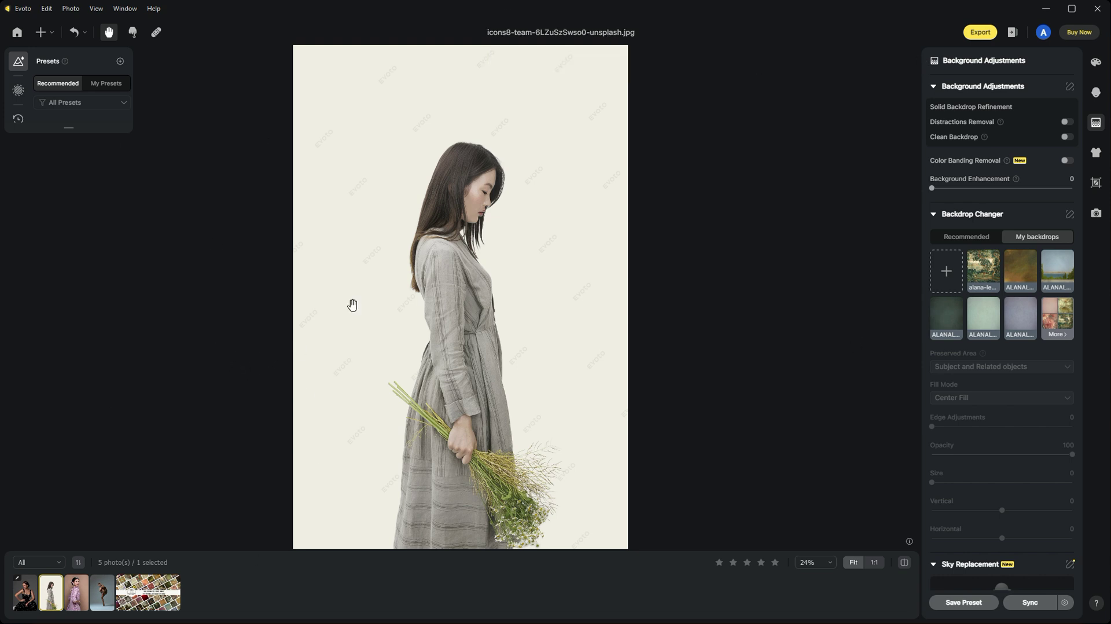
# - Preview the fine art collection image, then reopen the bouquet photo icons8-team-6LZuSzSwso0-unsplash.jpg
pyautogui.click(161, 599)
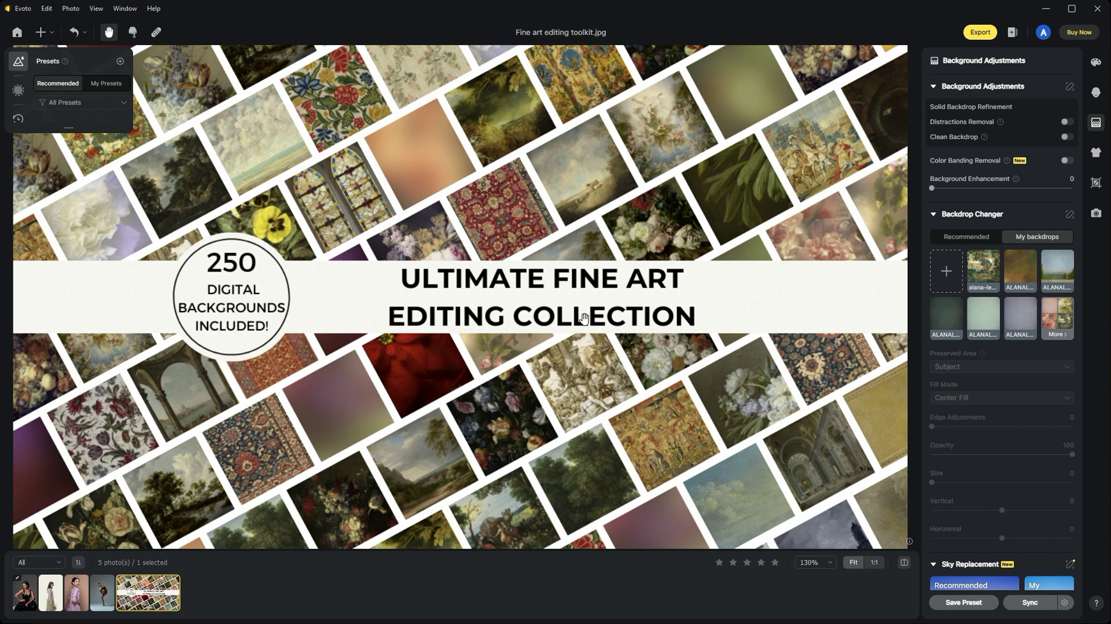
pyautogui.click(51, 592)
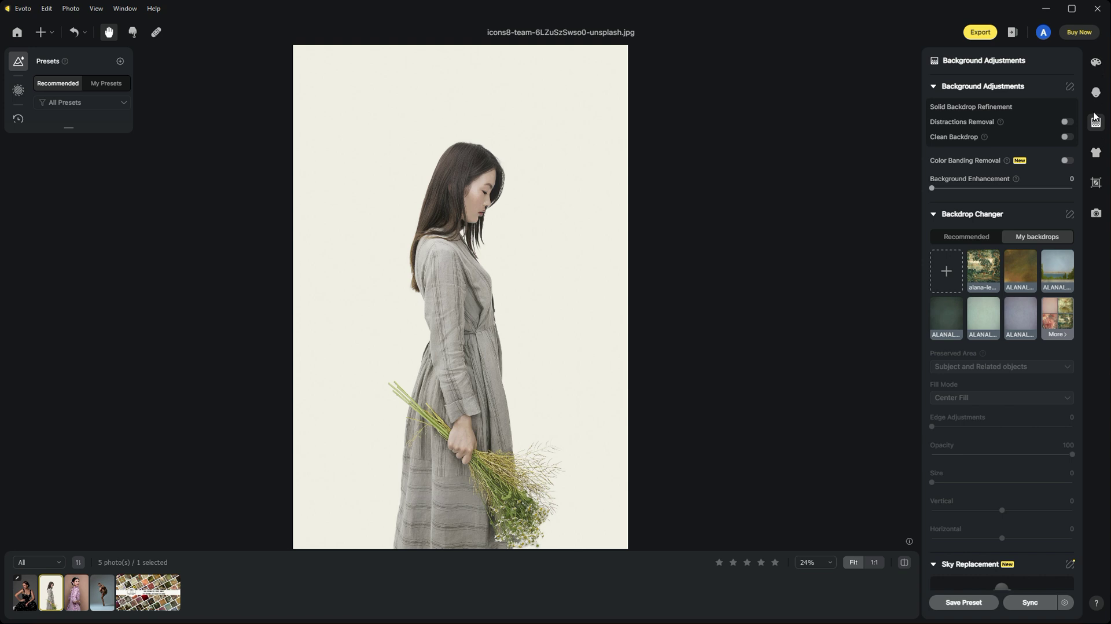
pyautogui.click(1096, 64)
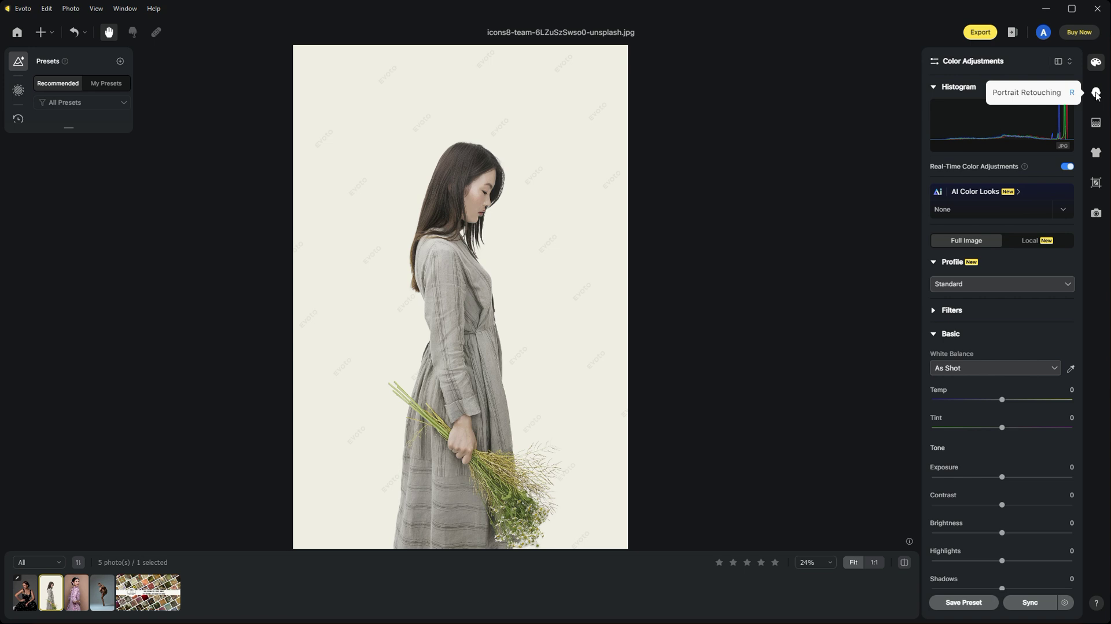
pyautogui.click(1095, 94)
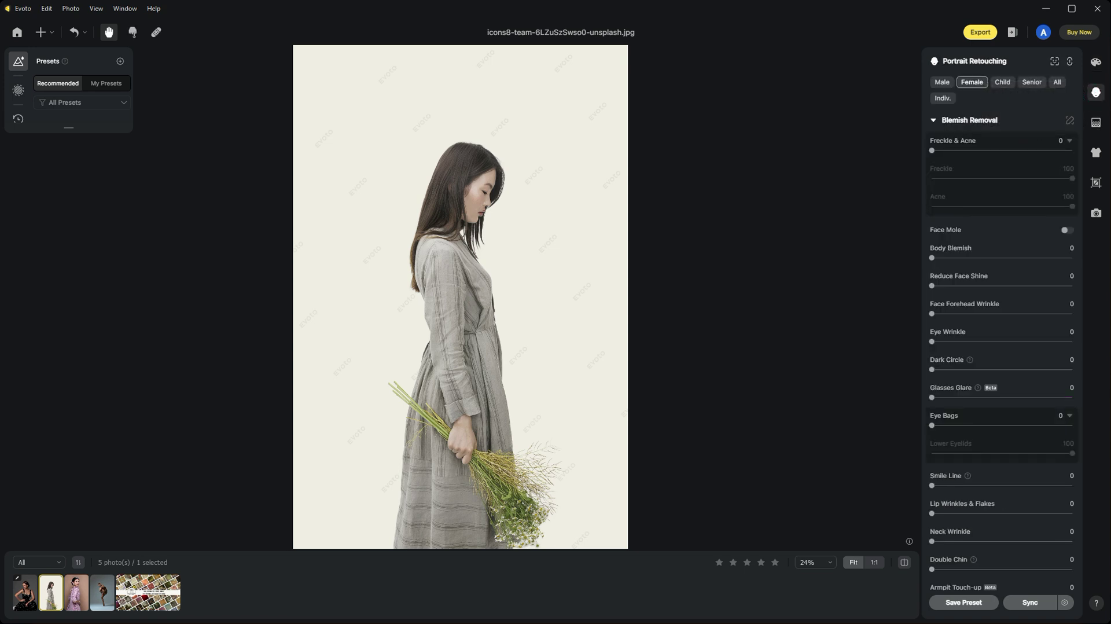
pyautogui.click(1096, 123)
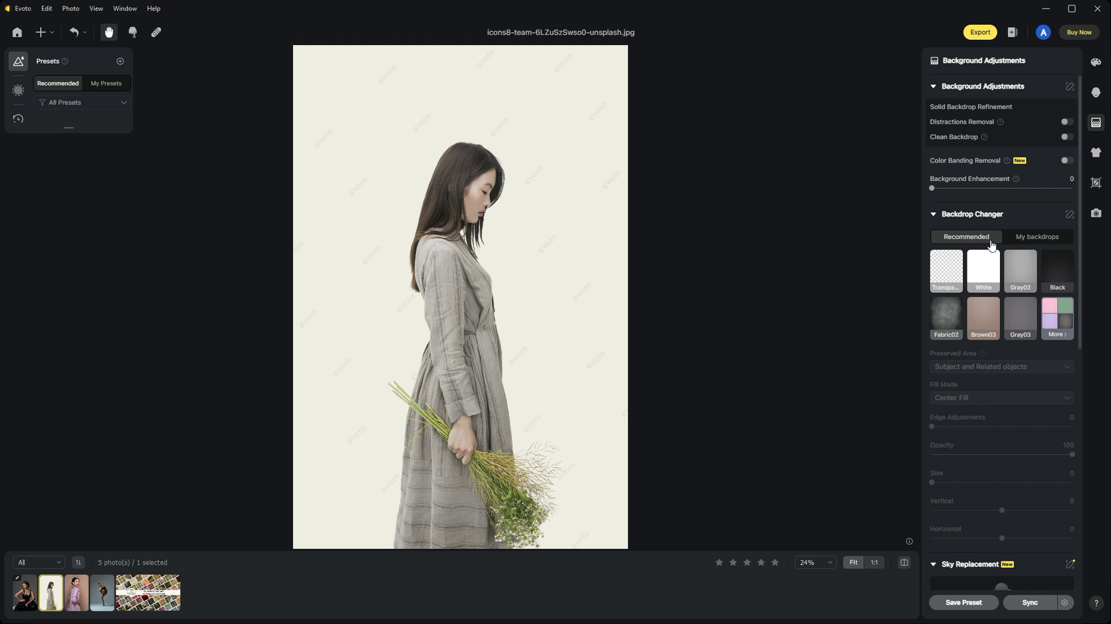
pyautogui.click(1044, 242)
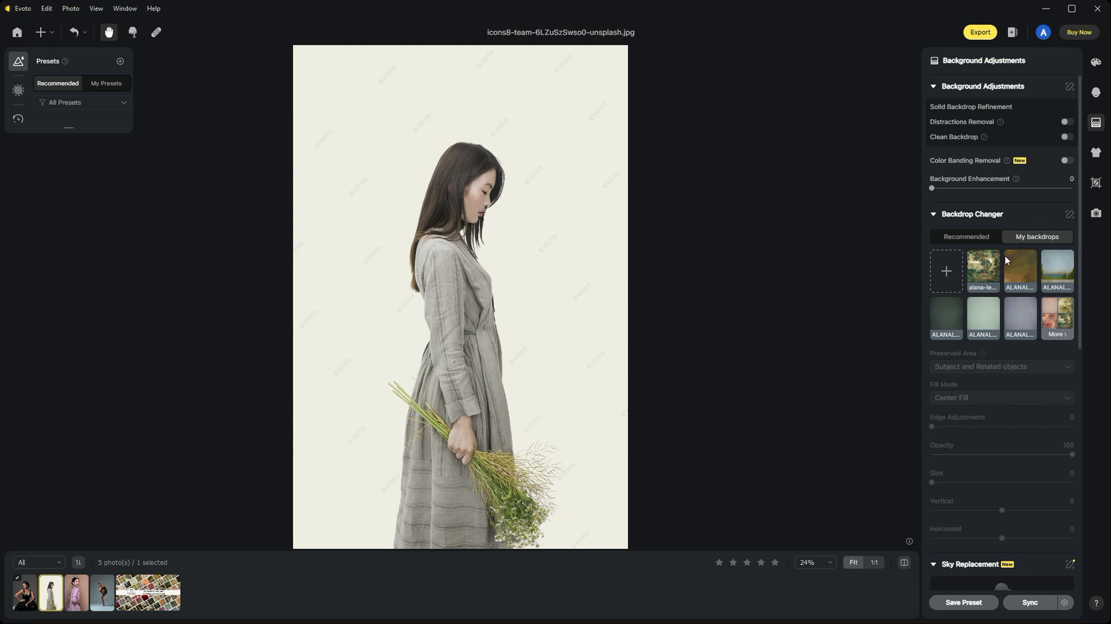
# - Import the ALANALEE-FLORAL (29) yellow flower painting from the Floral Inspired Collection into My backdrops
pyautogui.click(946, 272)
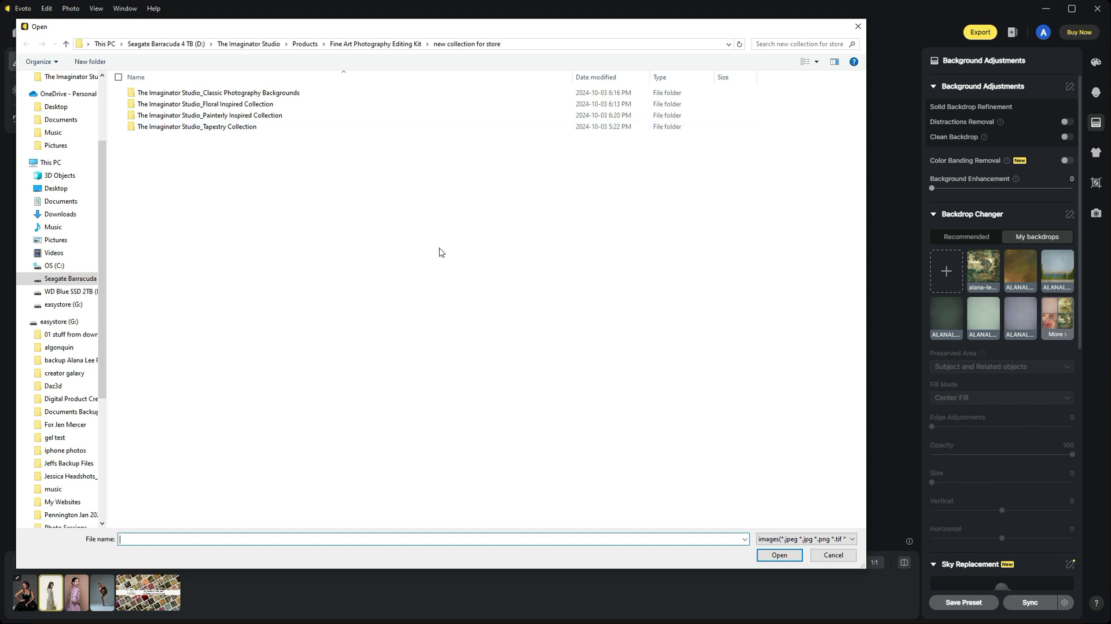
pyautogui.click(175, 106)
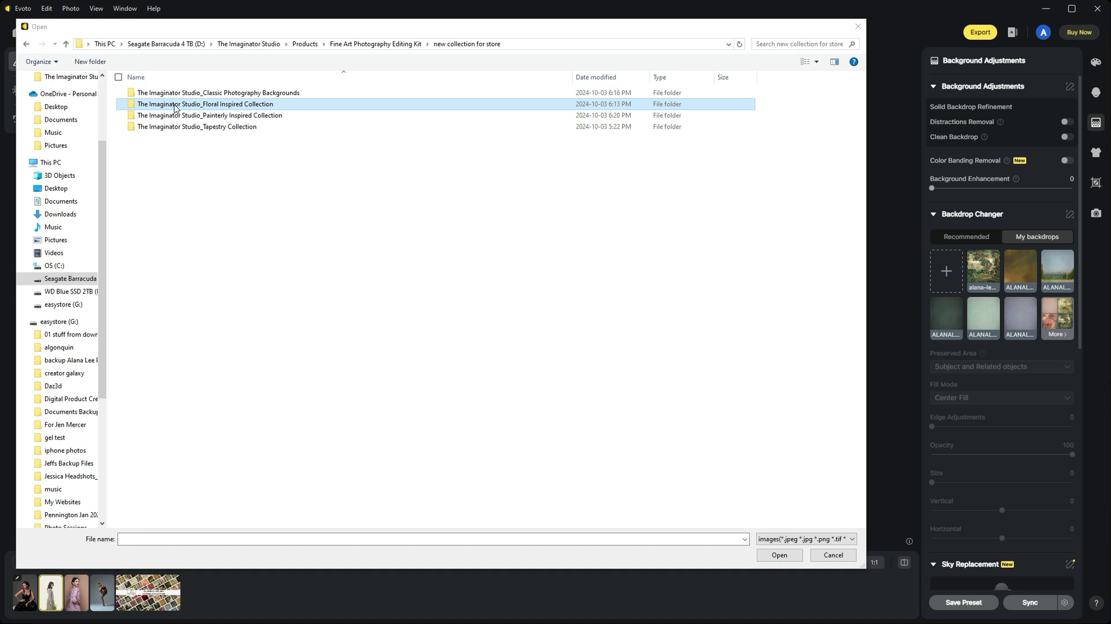
pyautogui.doubleClick(175, 107)
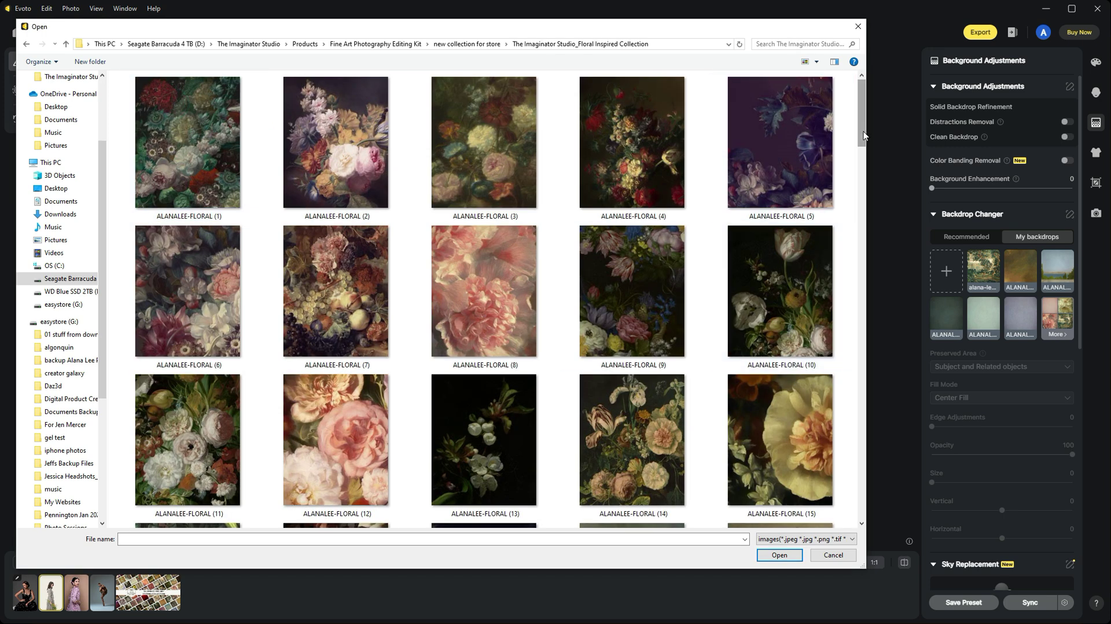
pyautogui.moveTo(863, 134); pyautogui.dragTo(873, 199)
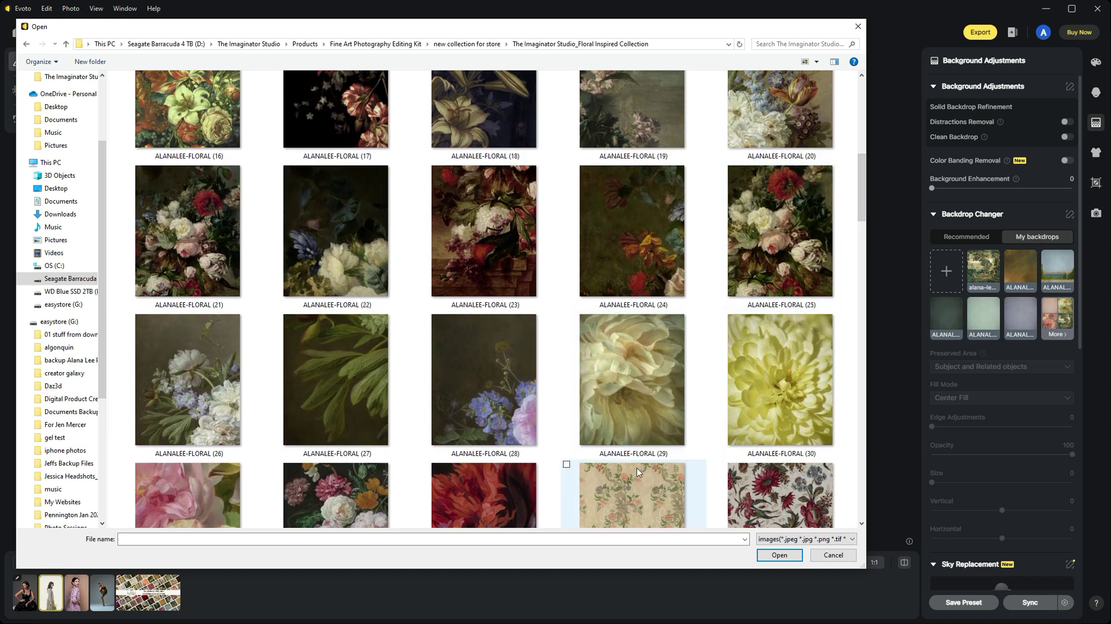
pyautogui.doubleClick(630, 377)
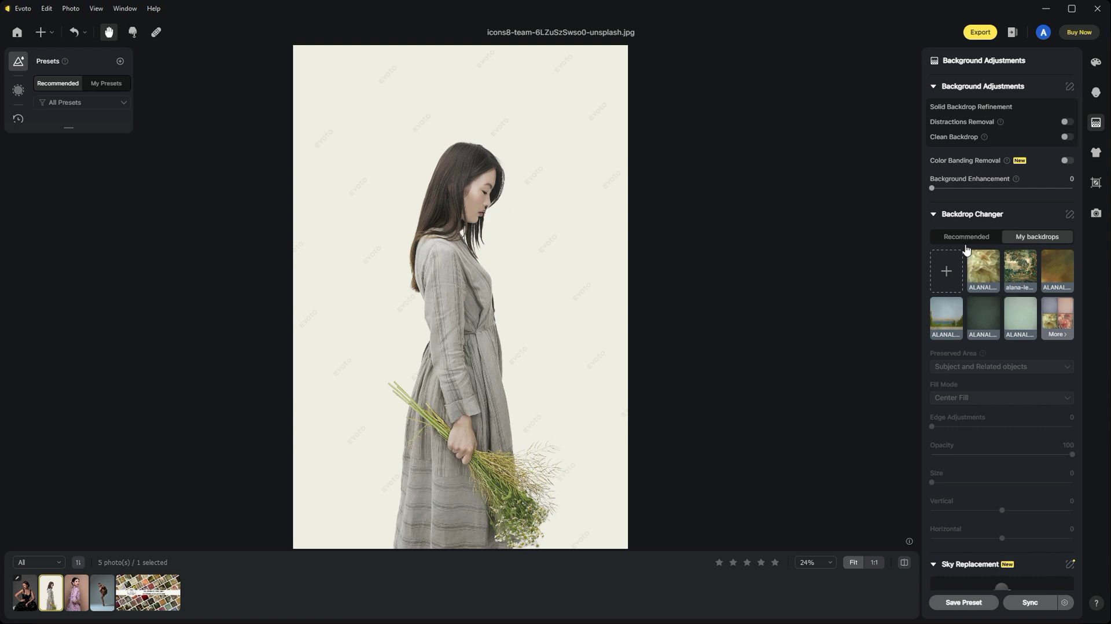
# - Apply the ALANALEE-FLORAL (29) backdrop behind the woman holding the bouquet
pyautogui.click(983, 271)
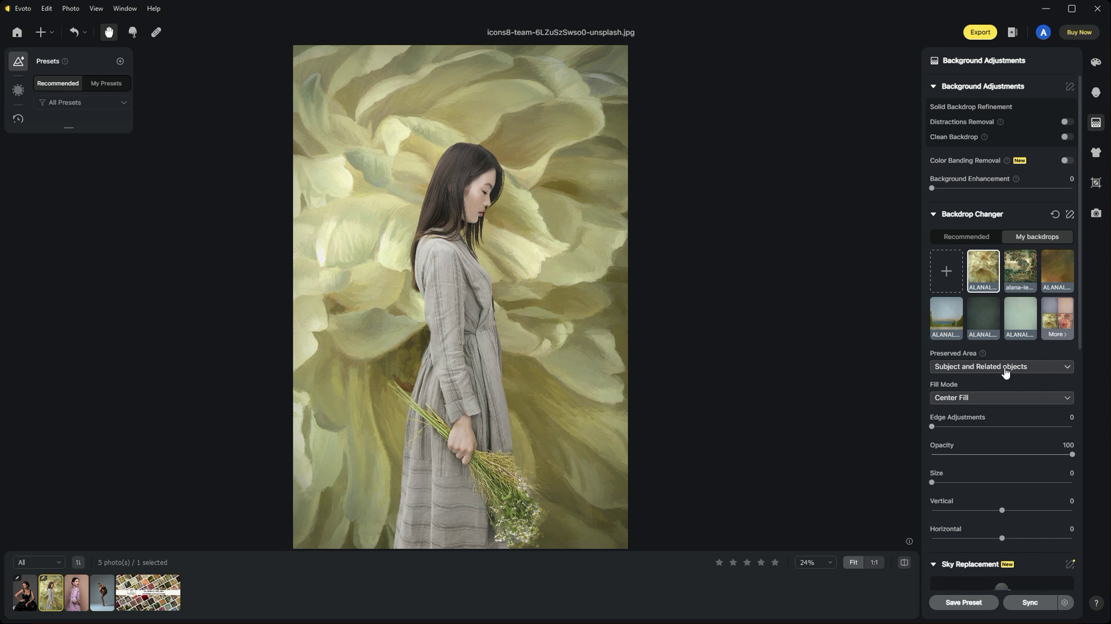
pyautogui.click(1037, 369)
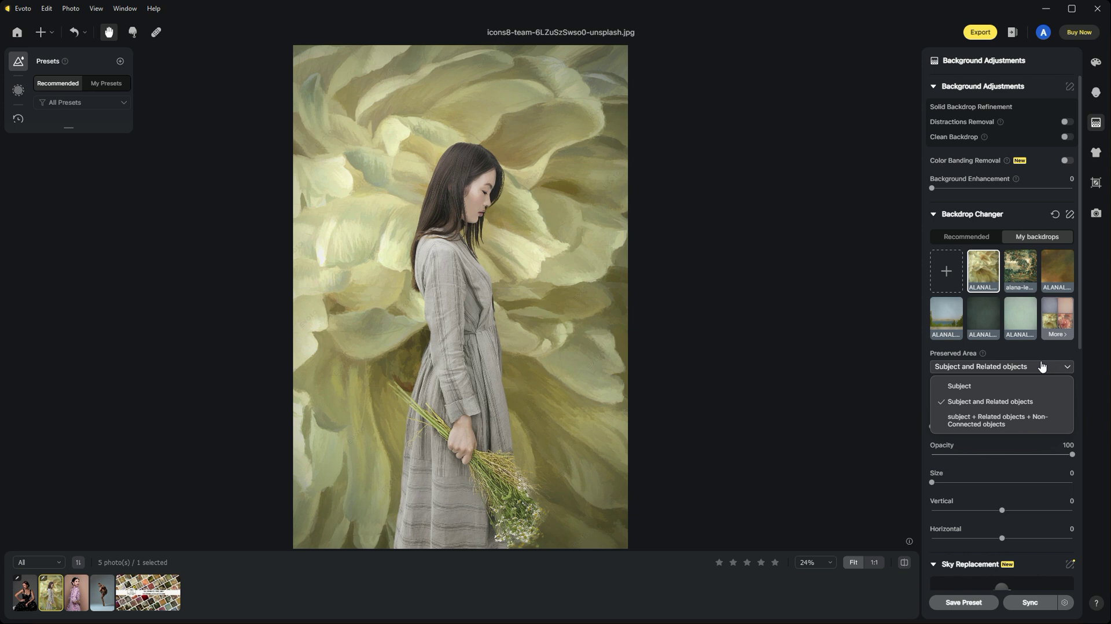
pyautogui.click(1033, 356)
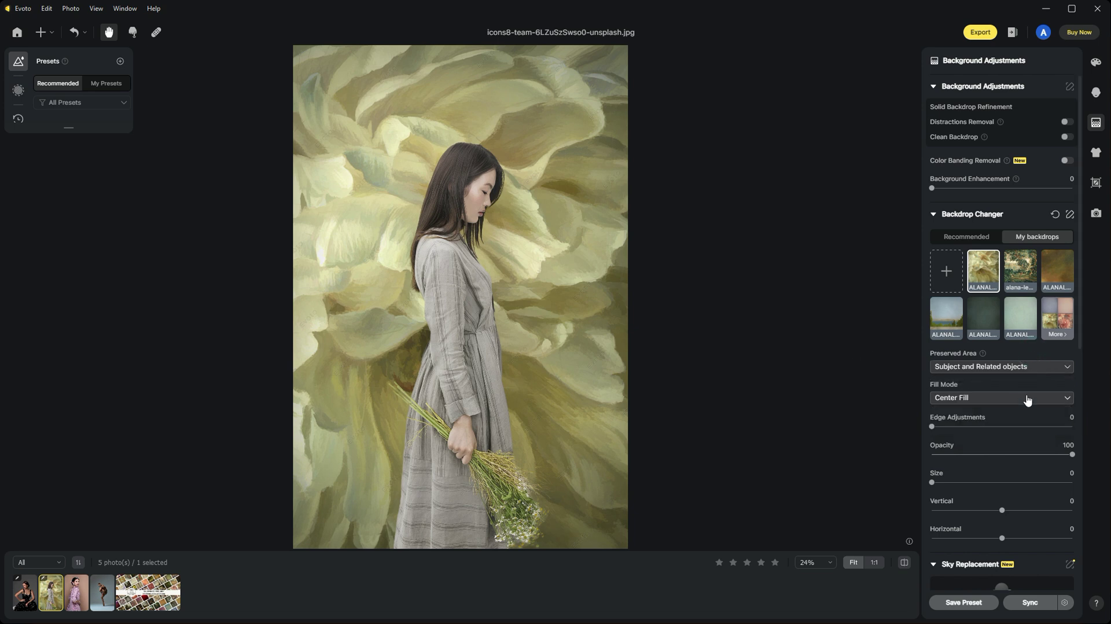
pyautogui.click(964, 399)
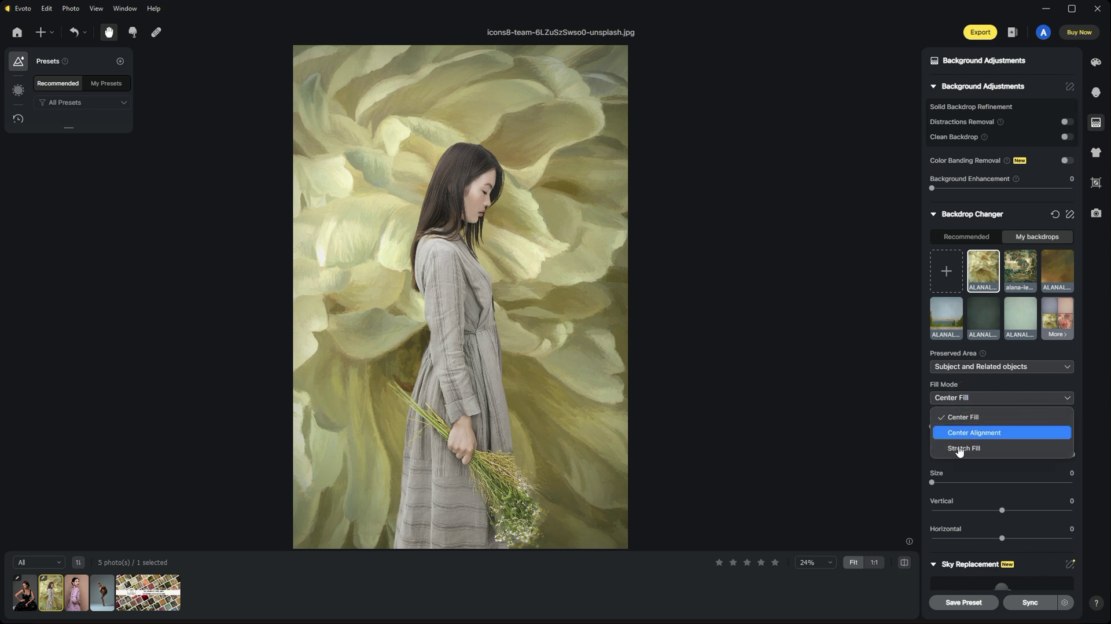
pyautogui.click(993, 439)
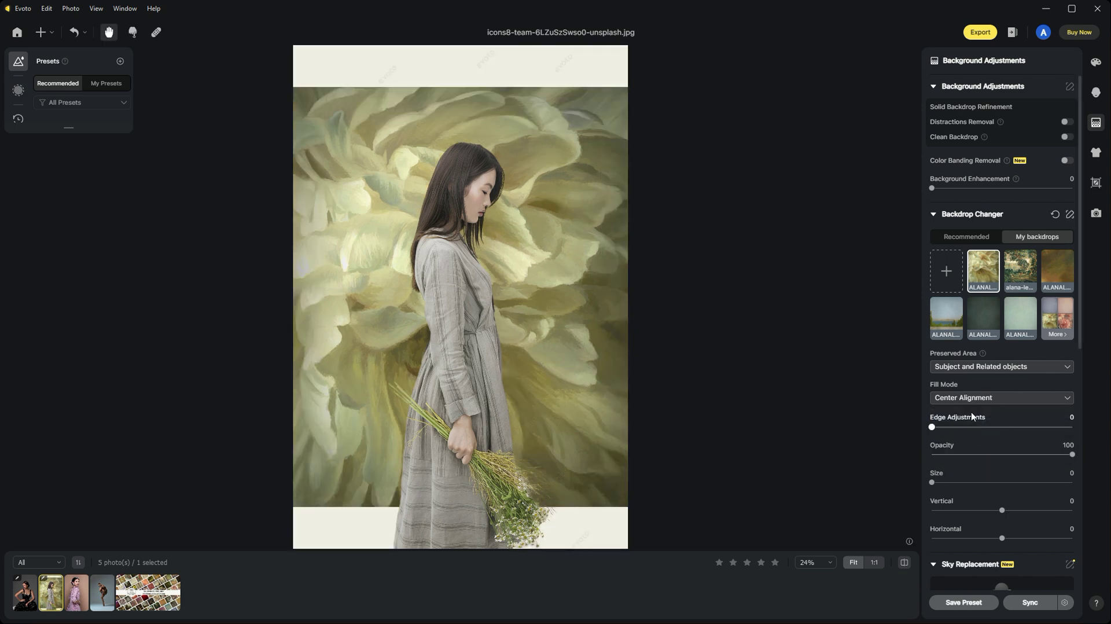
pyautogui.click(1003, 396)
pyautogui.click(992, 448)
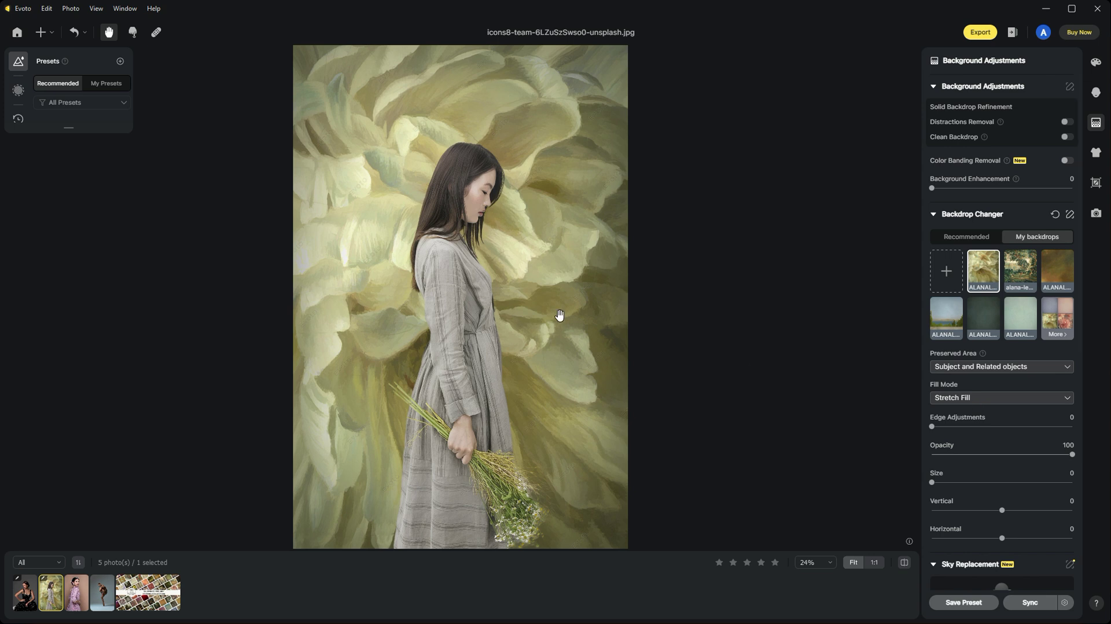
pyautogui.click(989, 397)
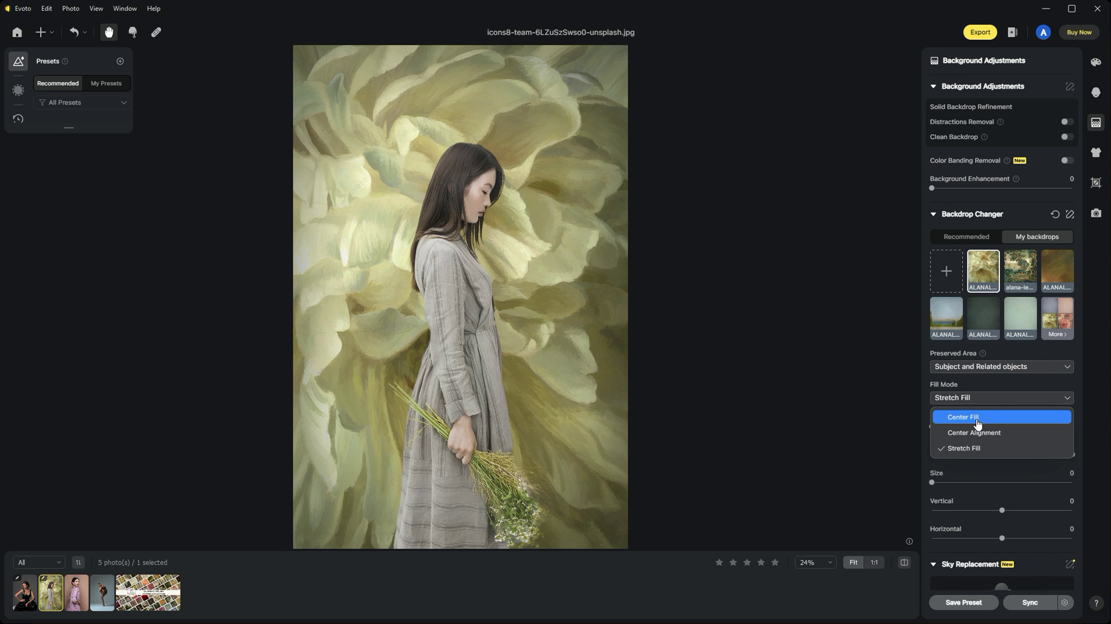
pyautogui.click(976, 423)
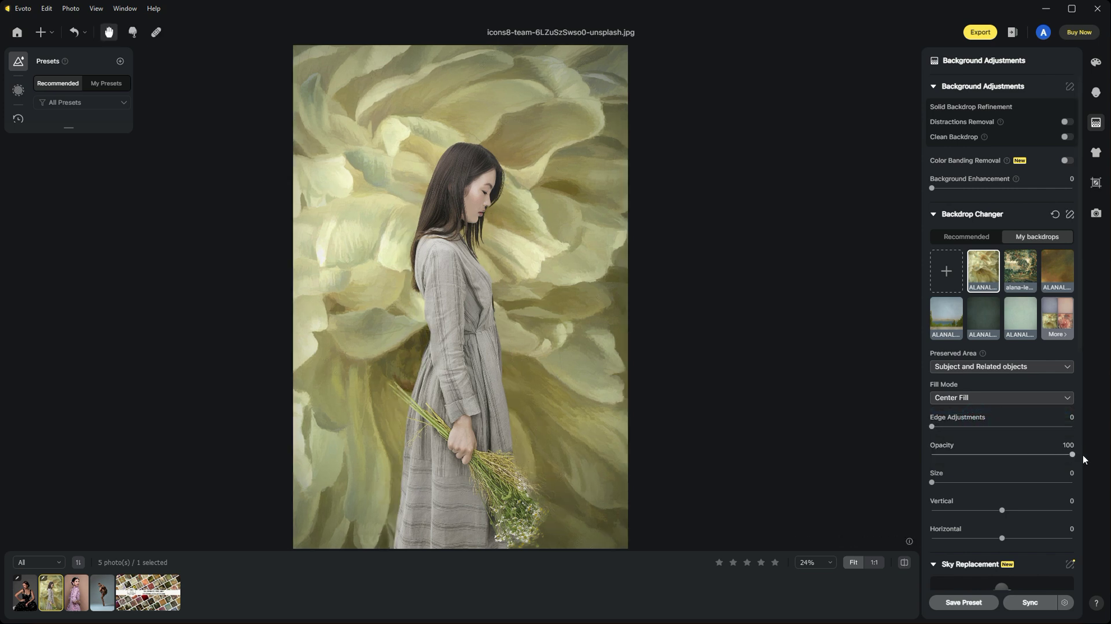
# - Set the floral backdrop to size 17, horizontal 6 and opacity 56
pyautogui.moveTo(932, 484); pyautogui.dragTo(955, 484)
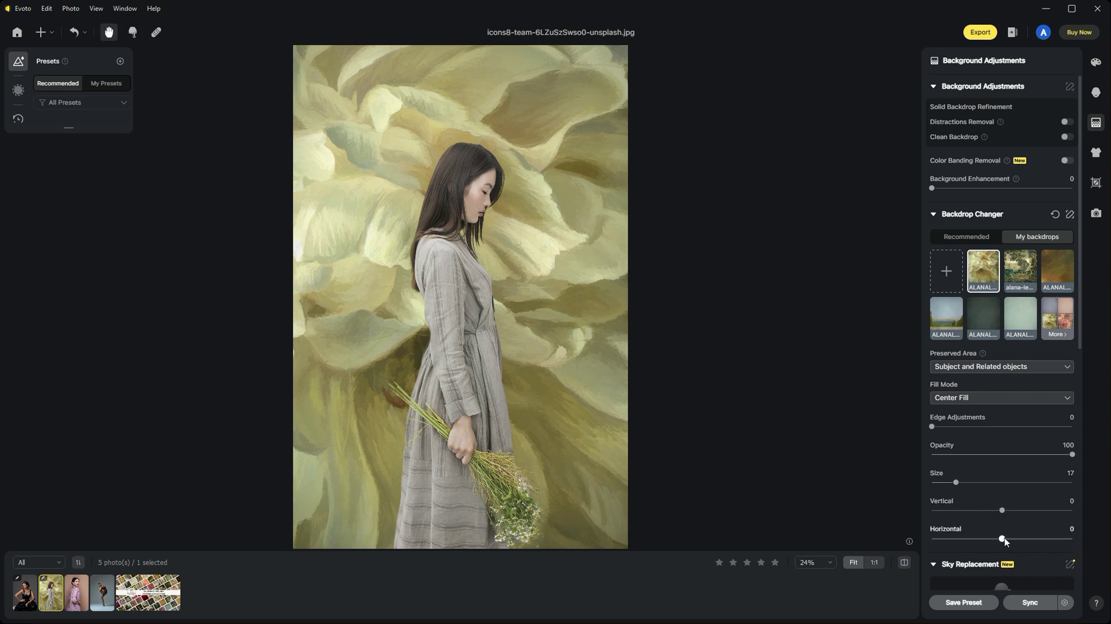
pyautogui.moveTo(1003, 539); pyautogui.dragTo(1008, 540)
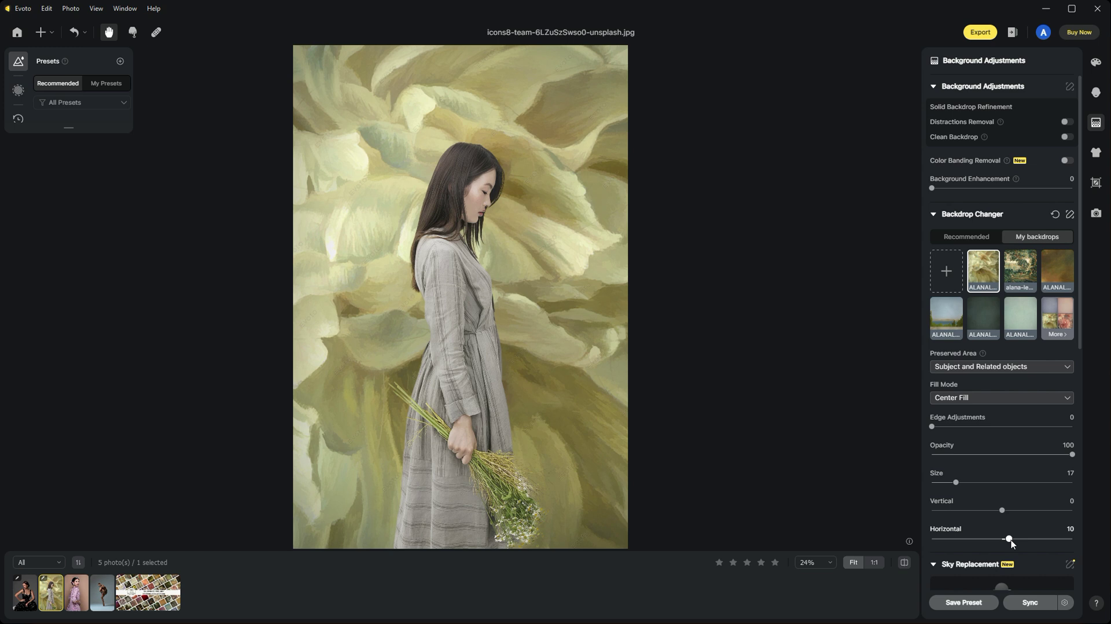
pyautogui.moveTo(1010, 540); pyautogui.dragTo(1007, 541)
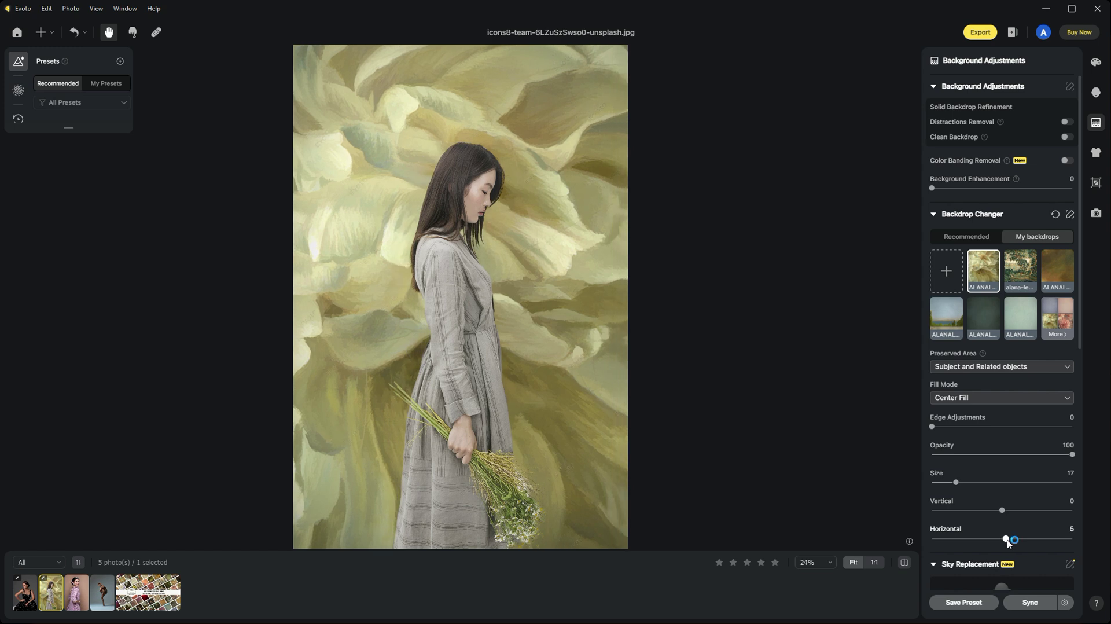
pyautogui.moveTo(1008, 539); pyautogui.dragTo(1008, 540)
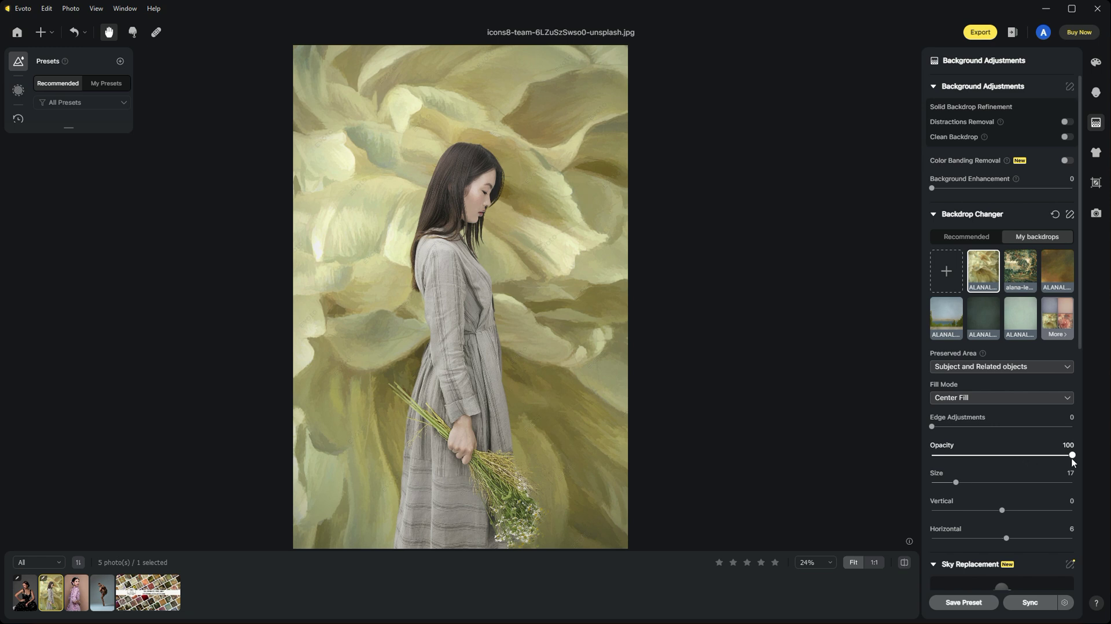
pyautogui.moveTo(1073, 455); pyautogui.dragTo(1008, 460)
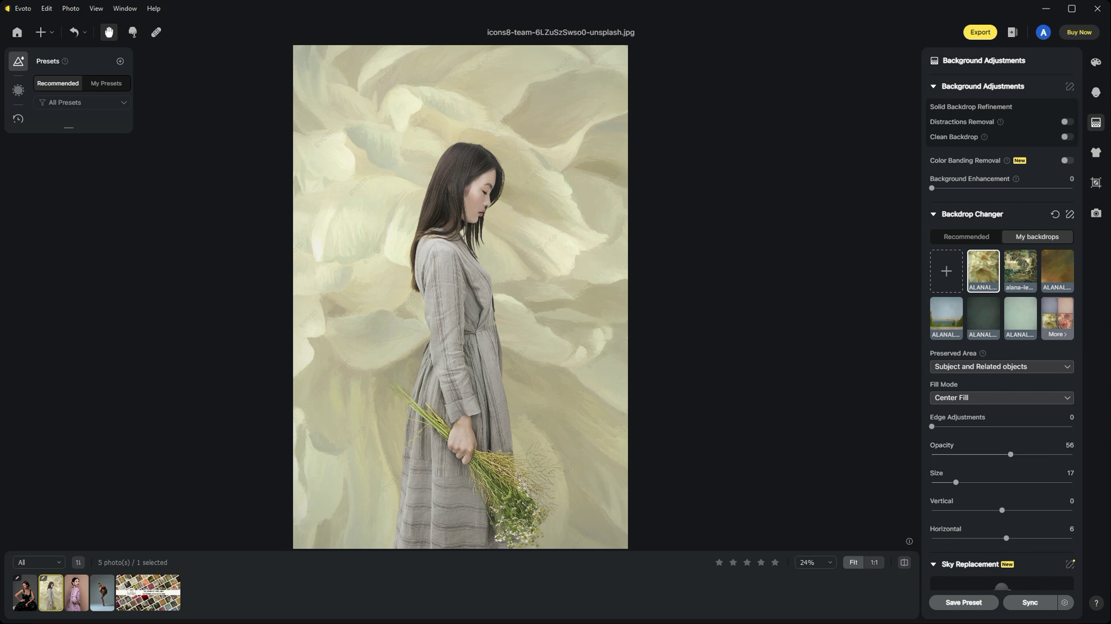
# - Open the lilac-outfit portrait pexels-dhiraj-jain-207743066-12737600.jpg
pyautogui.click(82, 598)
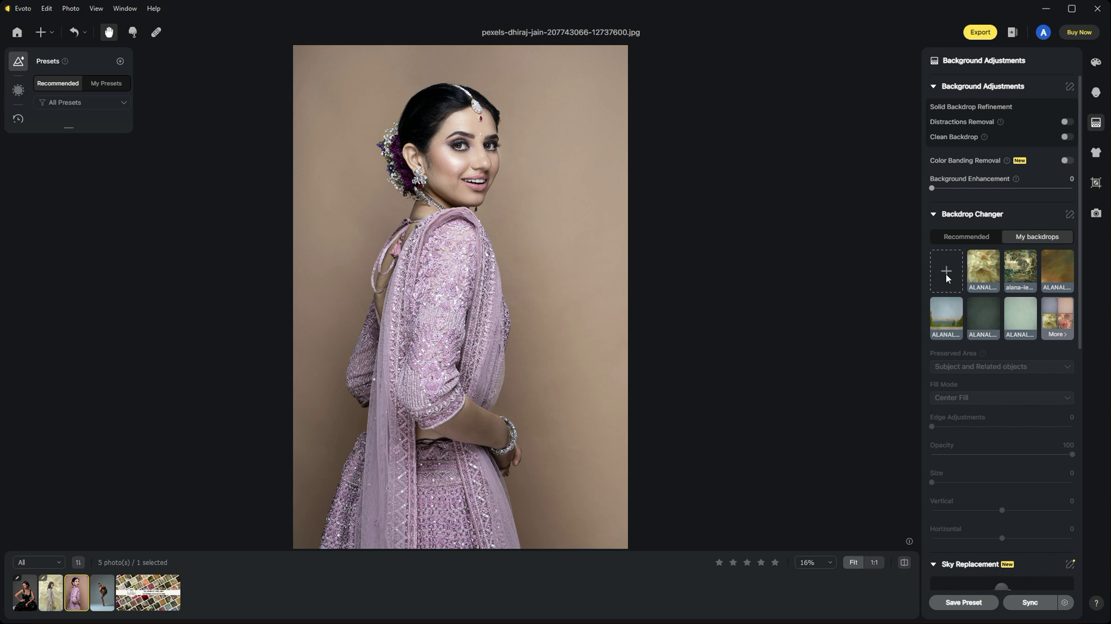
# - Import ALANALEE-CLASSICPHOTO-42 from the Classic Photography Backgrounds folder, browsing with extra large icons
pyautogui.click(946, 277)
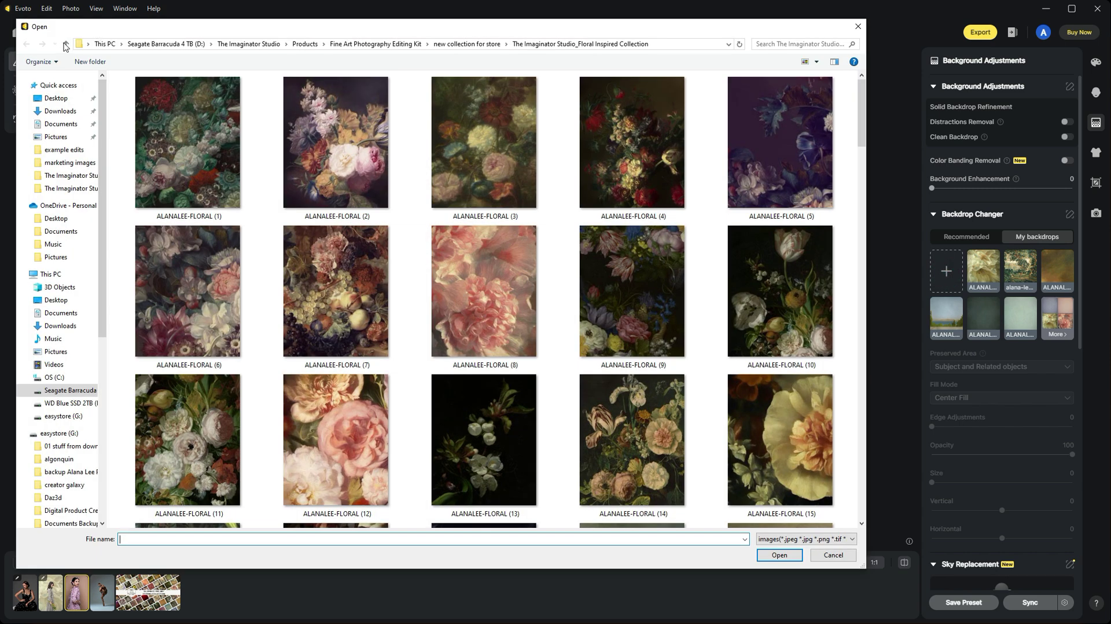
pyautogui.click(66, 44)
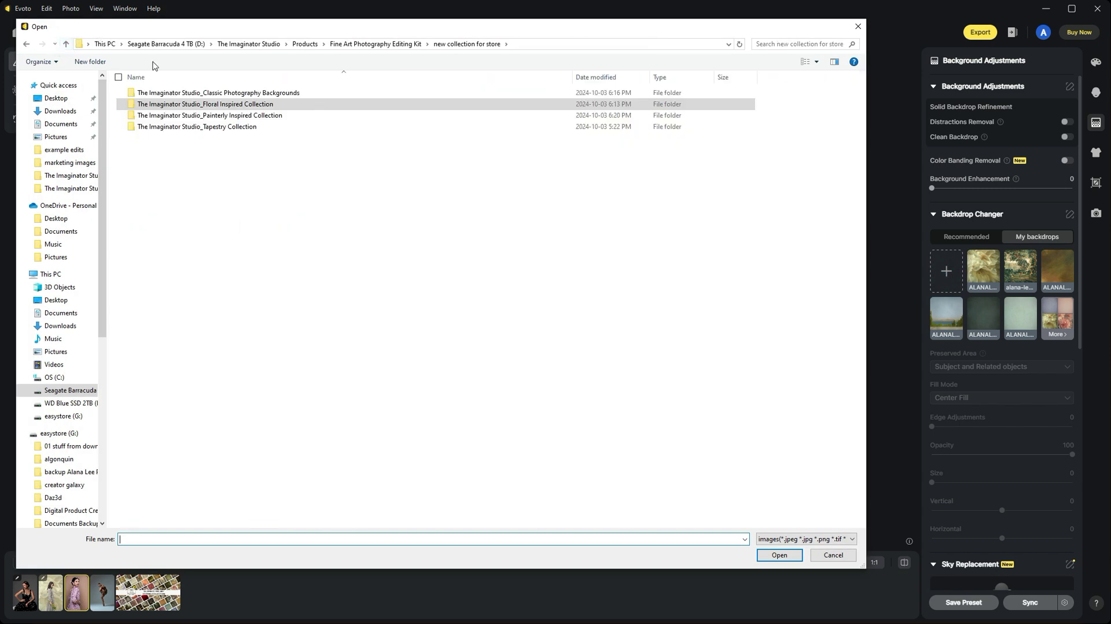
pyautogui.doubleClick(230, 94)
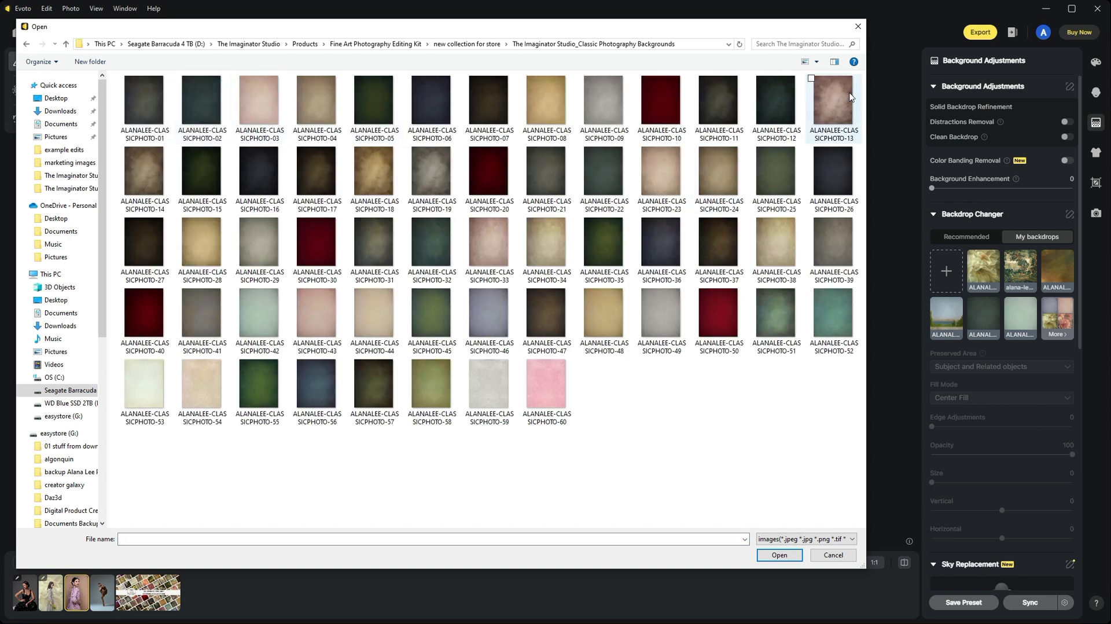
pyautogui.click(818, 62)
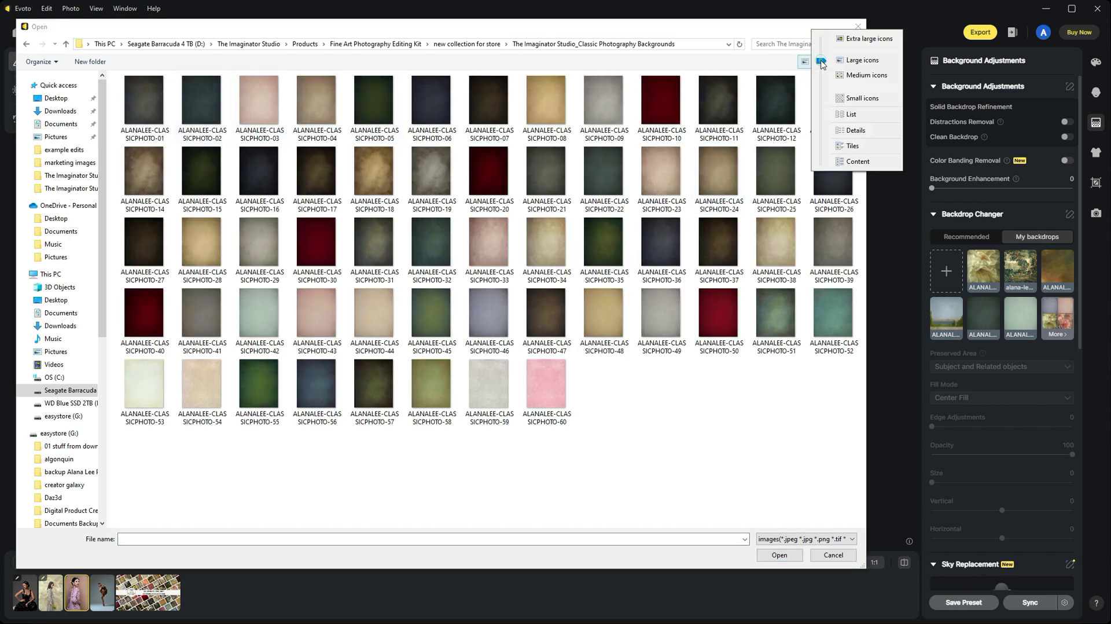
pyautogui.click(849, 41)
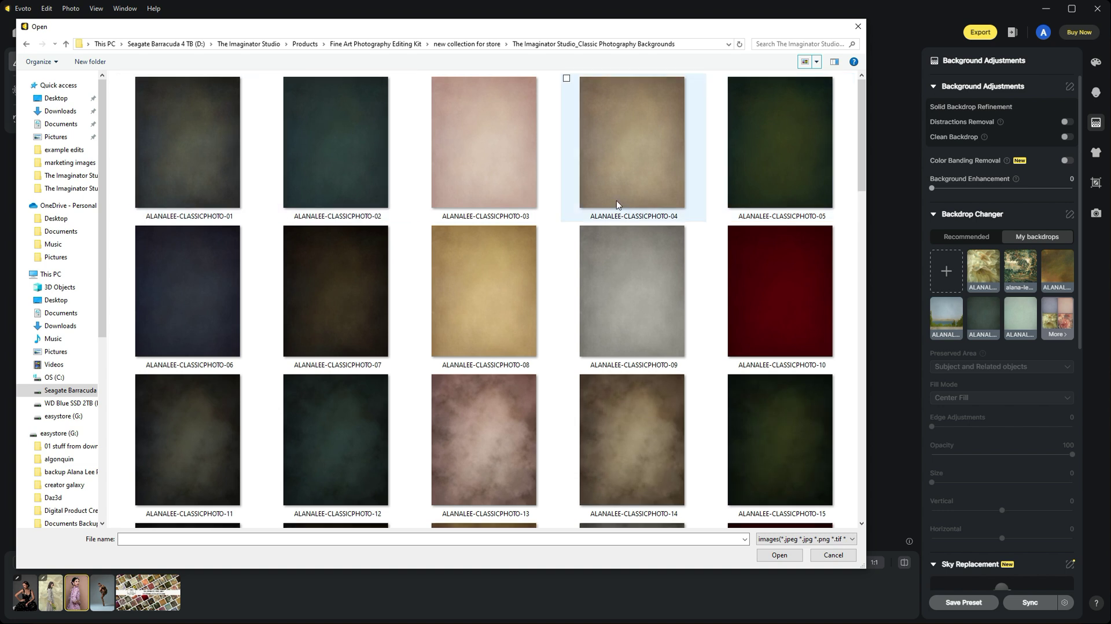
pyautogui.moveTo(861, 175); pyautogui.dragTo(861, 183)
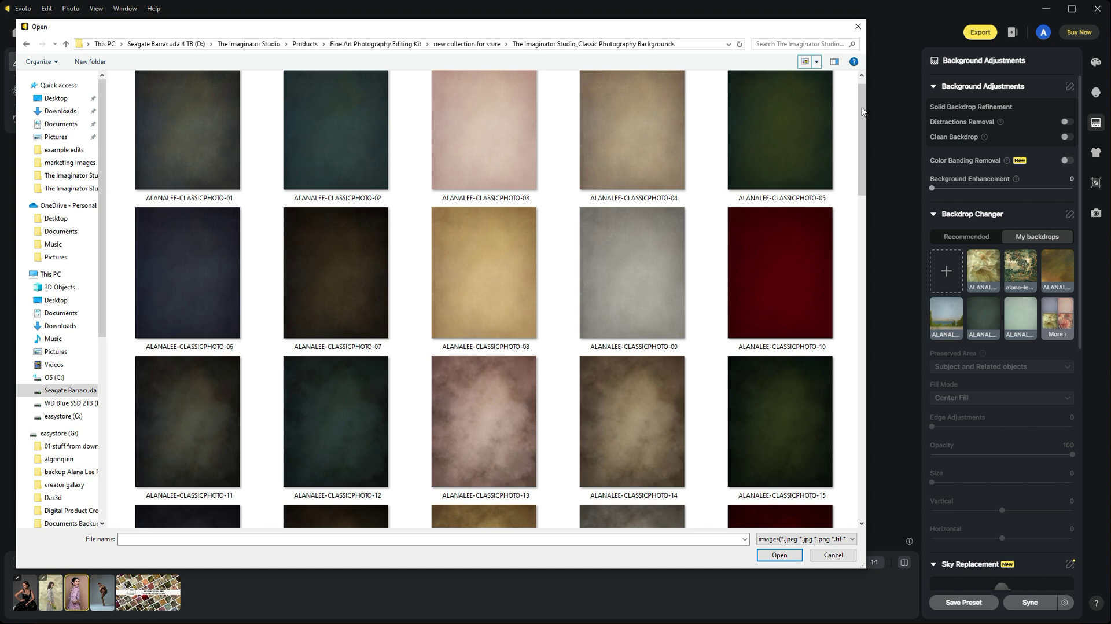
pyautogui.moveTo(862, 111); pyautogui.dragTo(846, 345)
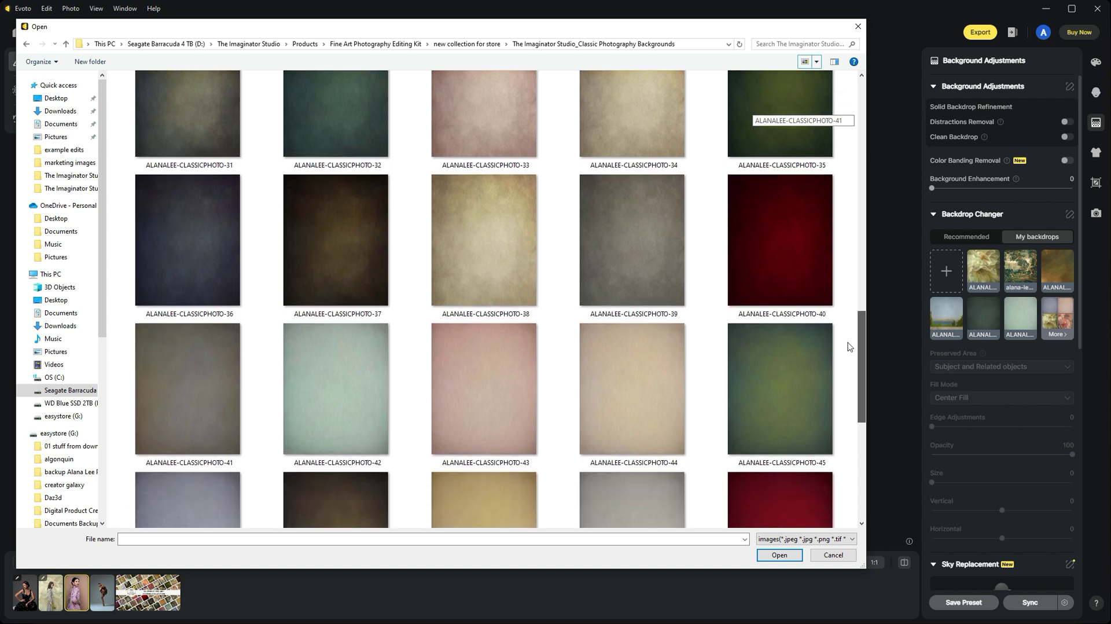
pyautogui.doubleClick(338, 397)
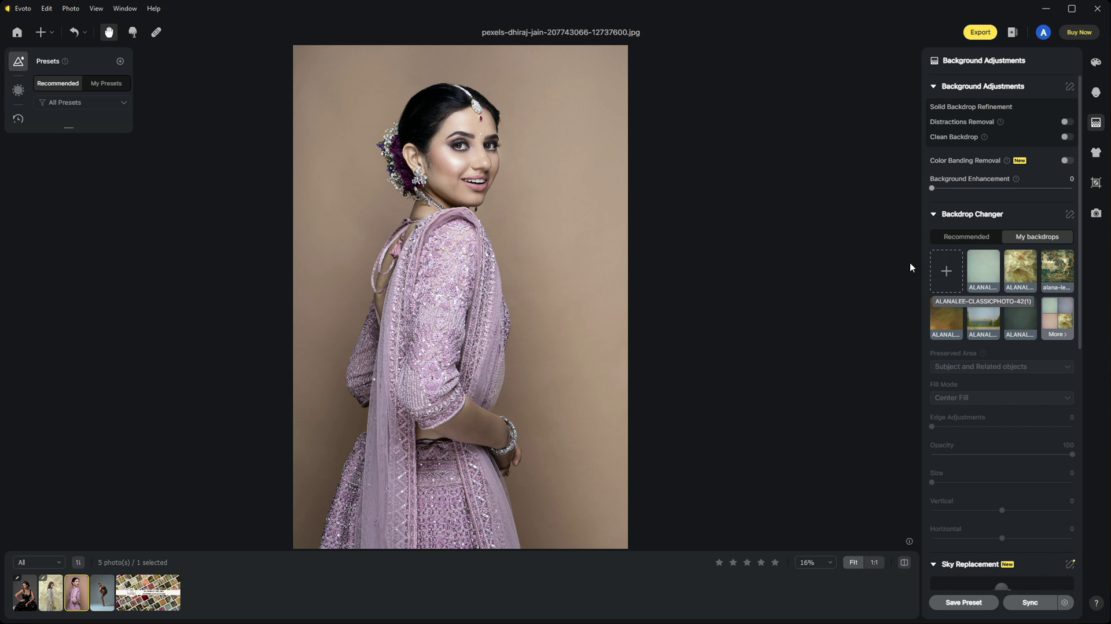
# - Apply the pale aqua ALANALEE-CLASSICPHOTO-42 backdrop to the lilac-outfit portrait
pyautogui.click(984, 272)
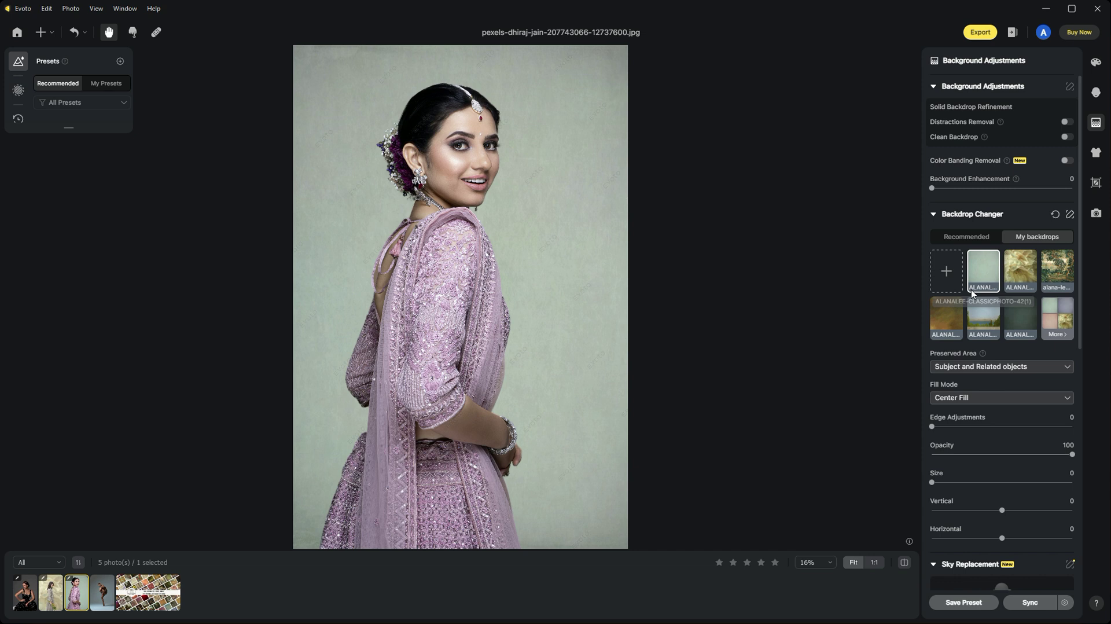
pyautogui.click(948, 269)
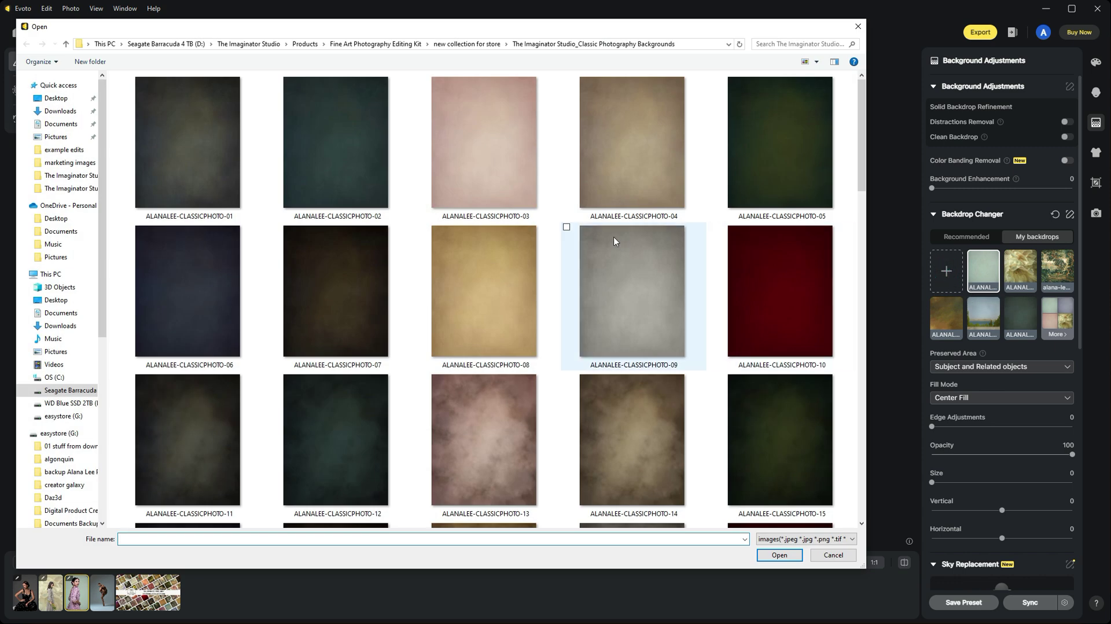
pyautogui.scroll(-5, 536, 349)
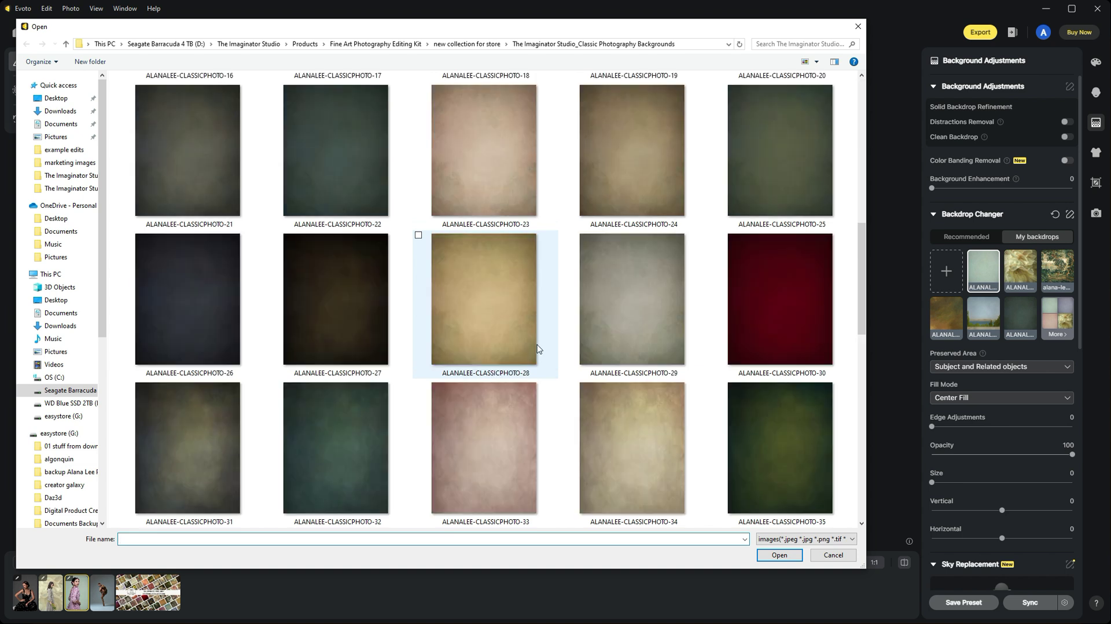
pyautogui.scroll(-2, 537, 348)
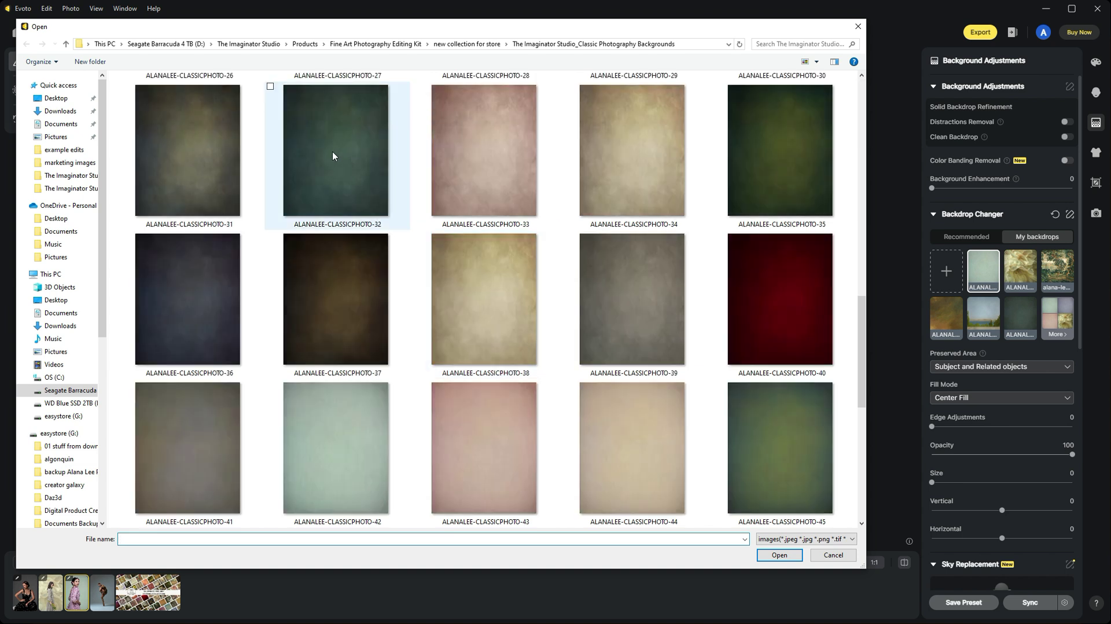
pyautogui.doubleClick(338, 164)
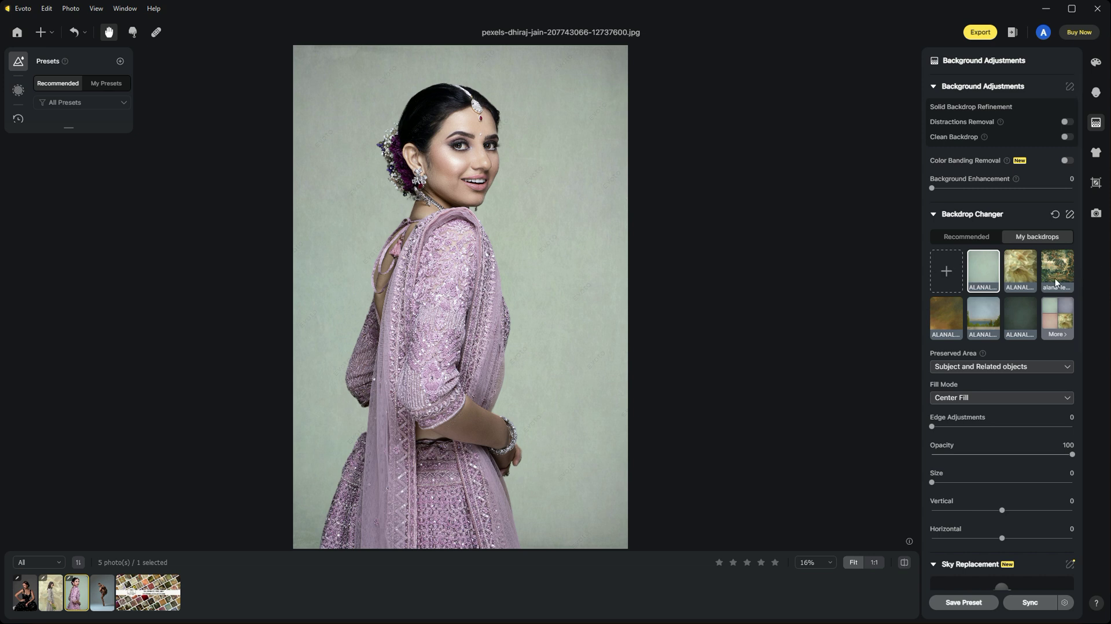
# - Switch the portrait's backdrop to the dark green ALANALEE-CLASSICPHOTO-22
pyautogui.click(1023, 313)
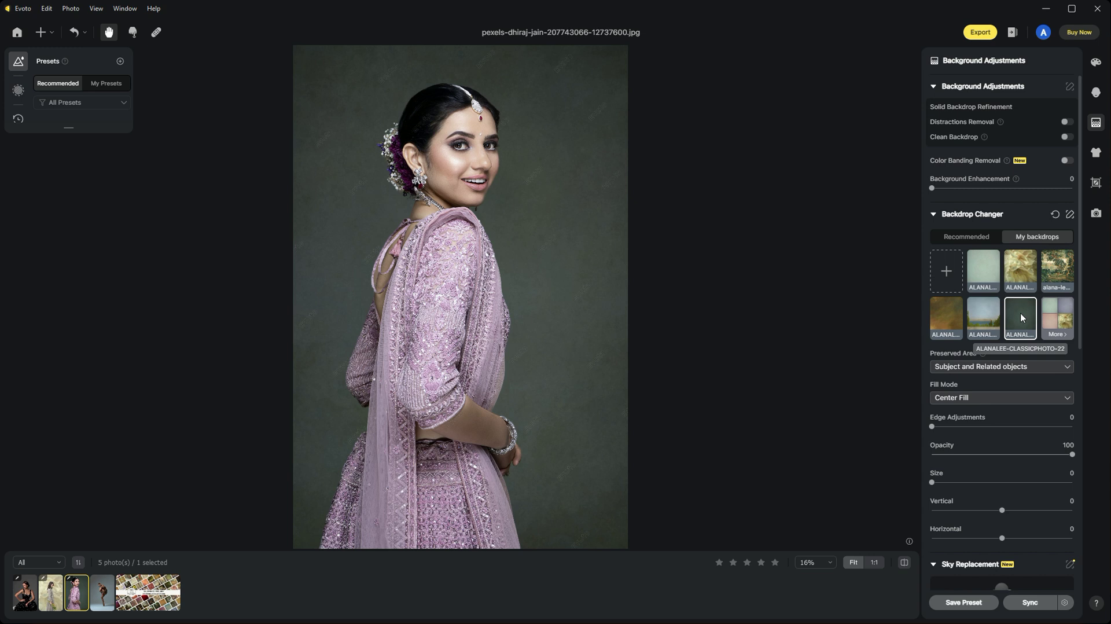
# - Compare the lehenga and grey portraits, ending on the dancer balancing on one leg
pyautogui.click(102, 598)
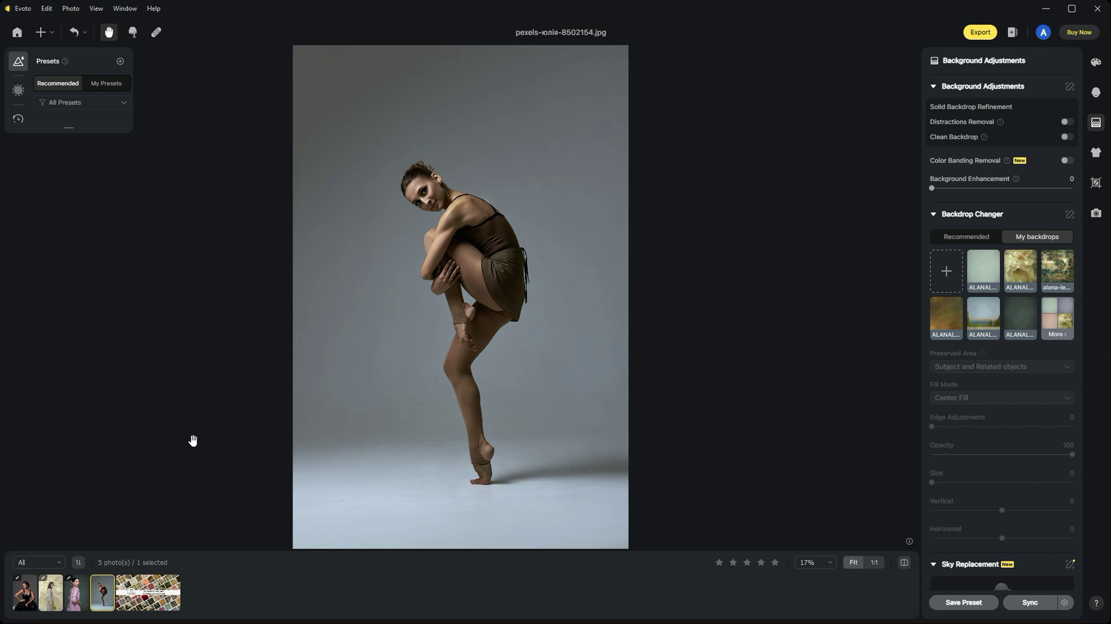
pyautogui.click(79, 594)
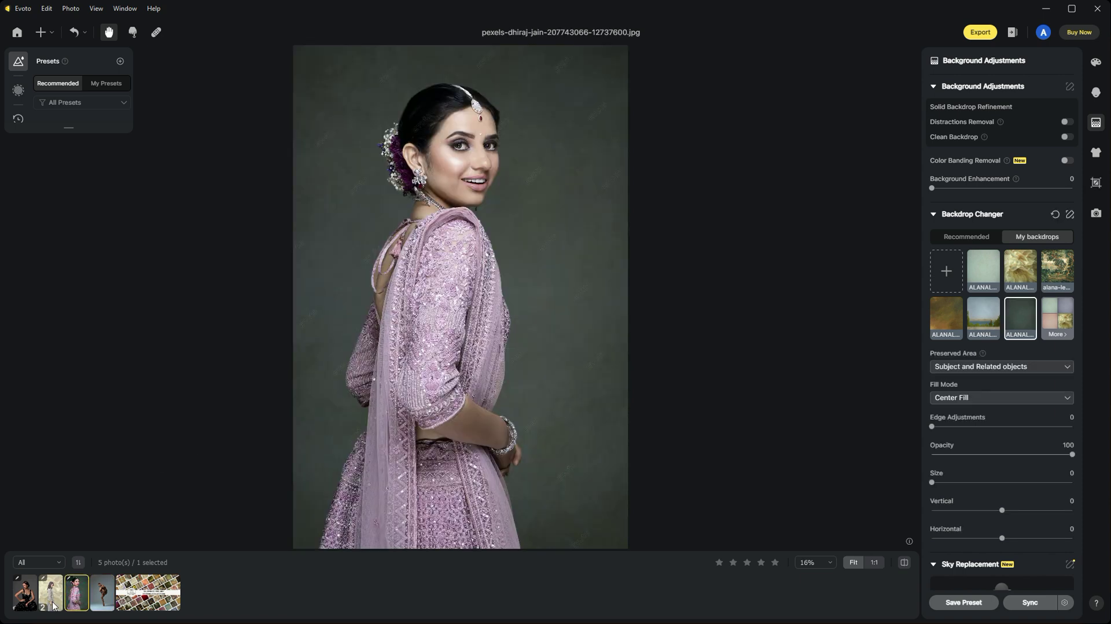
pyautogui.click(52, 601)
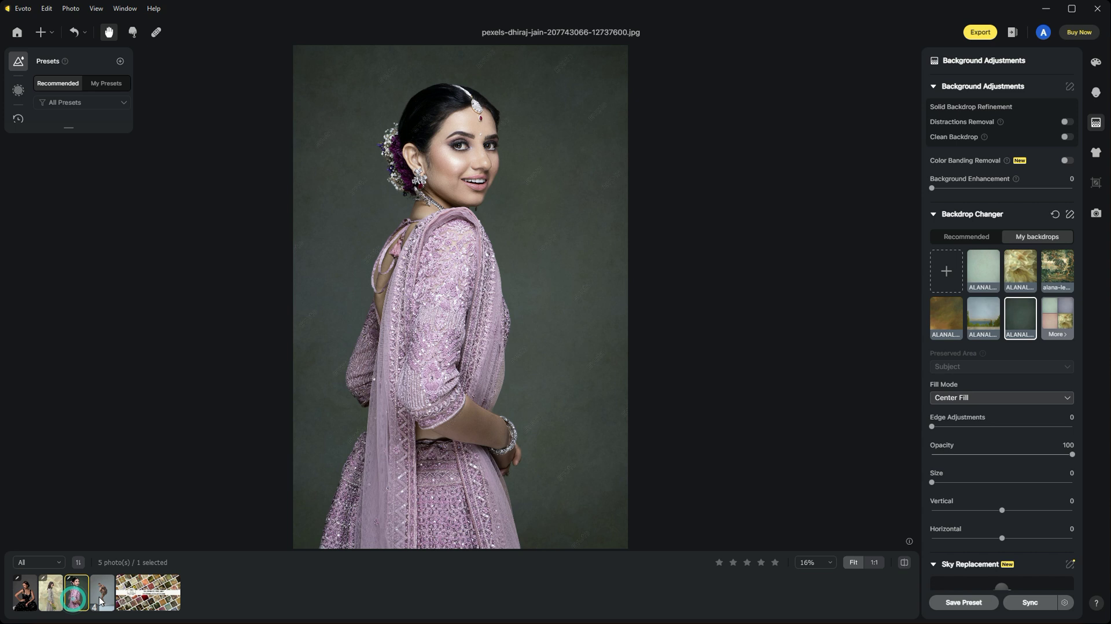
pyautogui.click(100, 598)
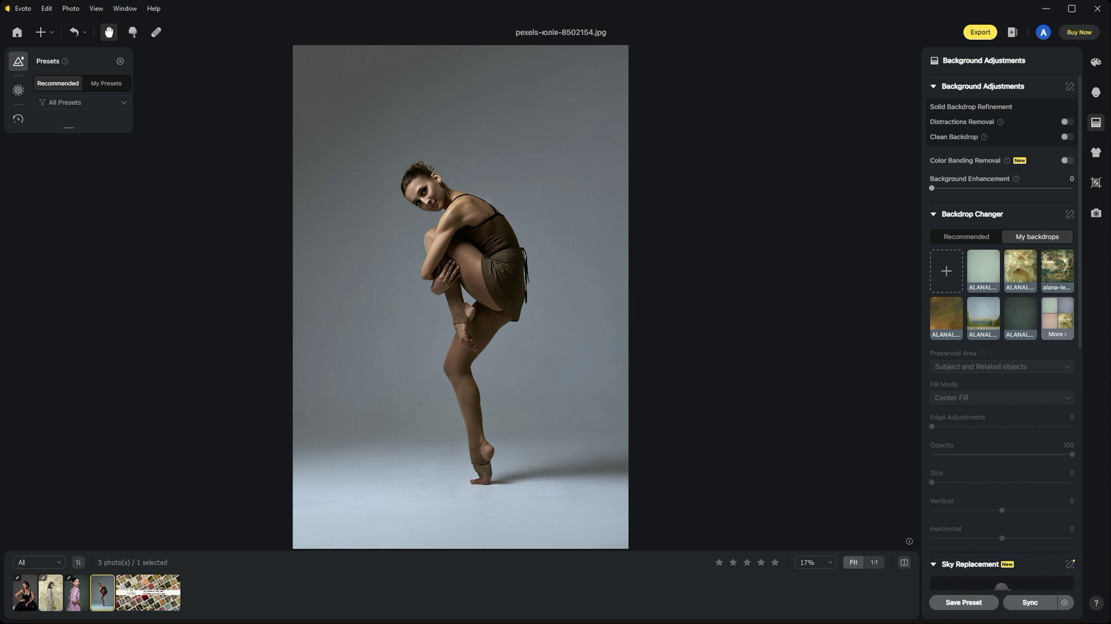
# - Replace the dancer's grey studio background with the Brown01 preset from the full Recommended library
pyautogui.click(969, 243)
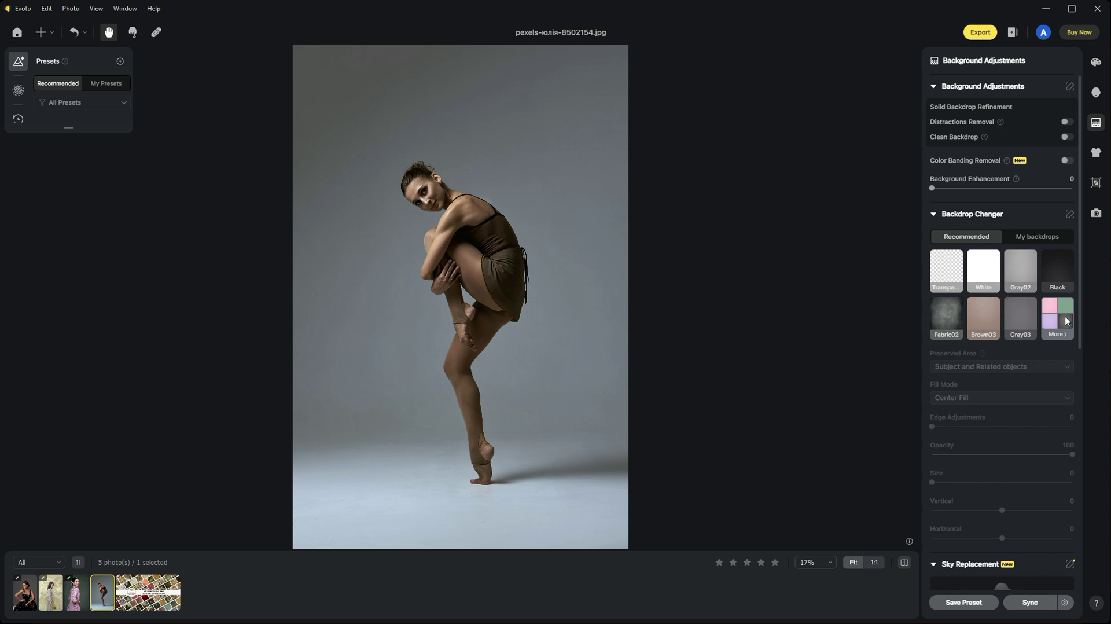
pyautogui.click(1058, 335)
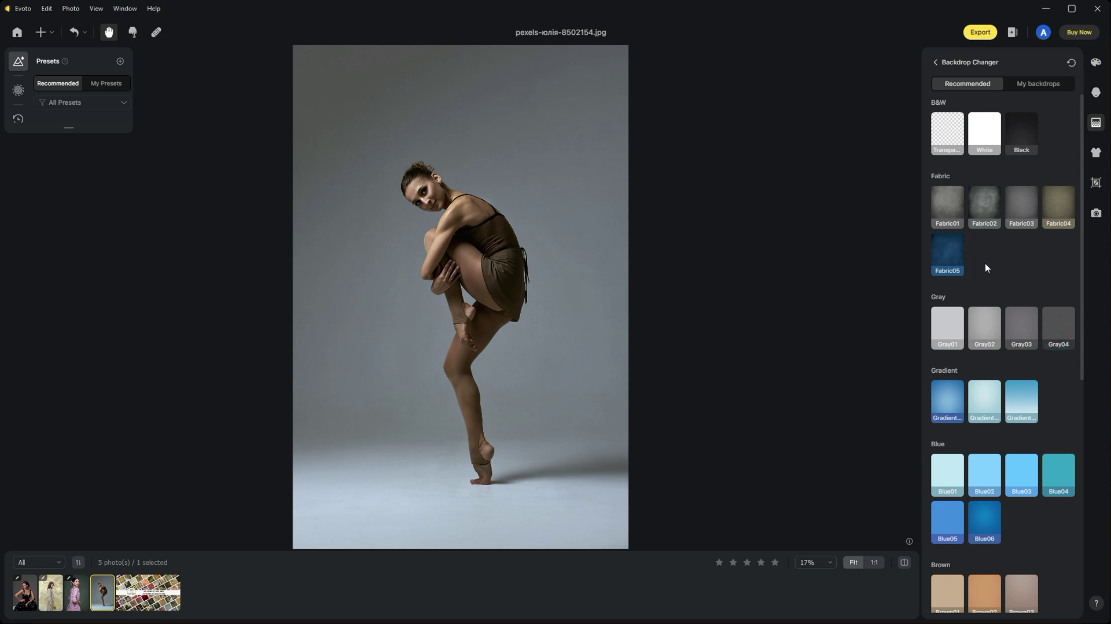
pyautogui.scroll(-4, 985, 264)
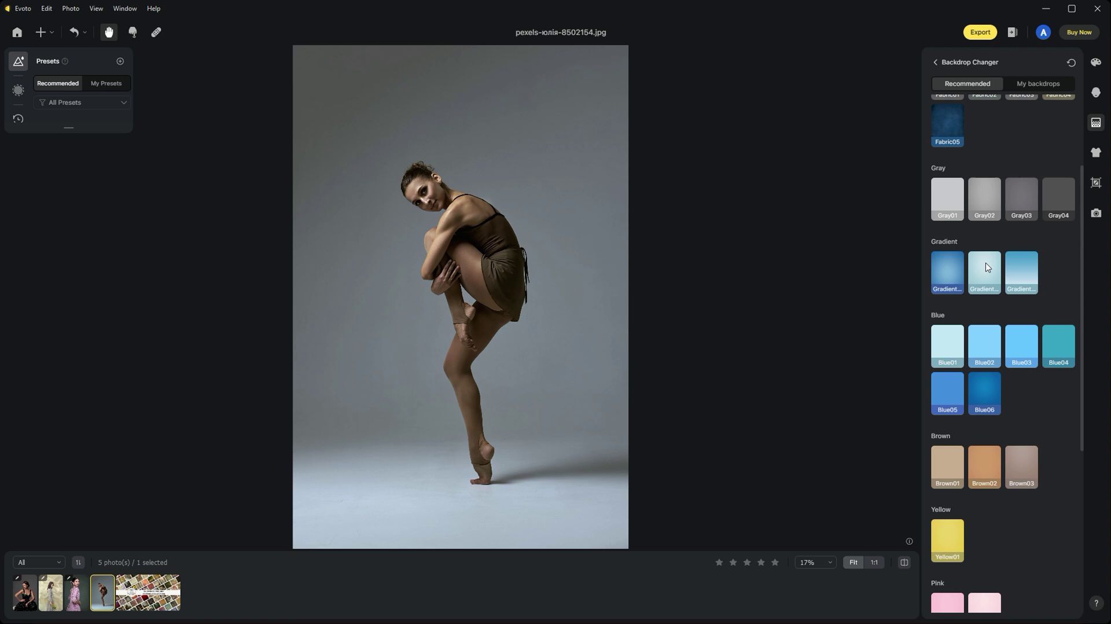
pyautogui.scroll(-7, 984, 262)
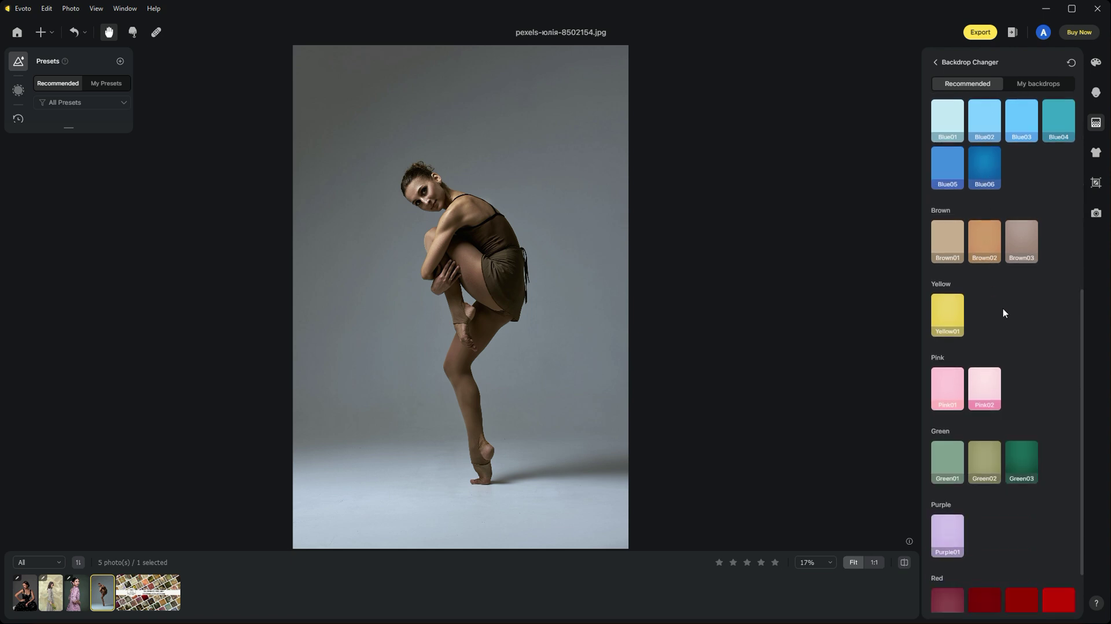
pyautogui.scroll(-1, 1033, 346)
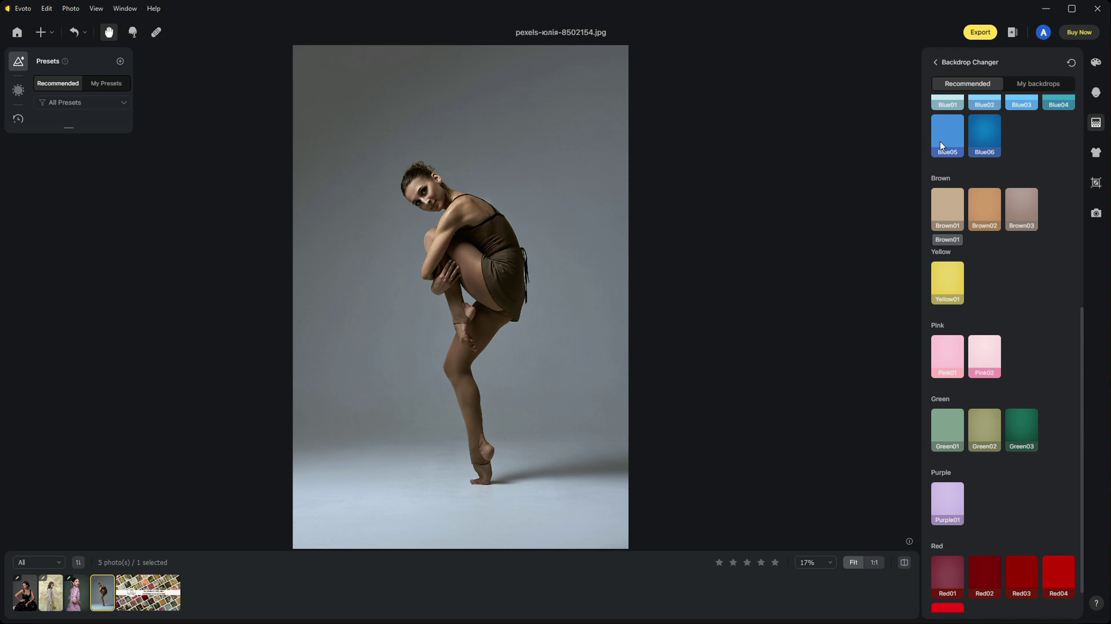
pyautogui.click(946, 209)
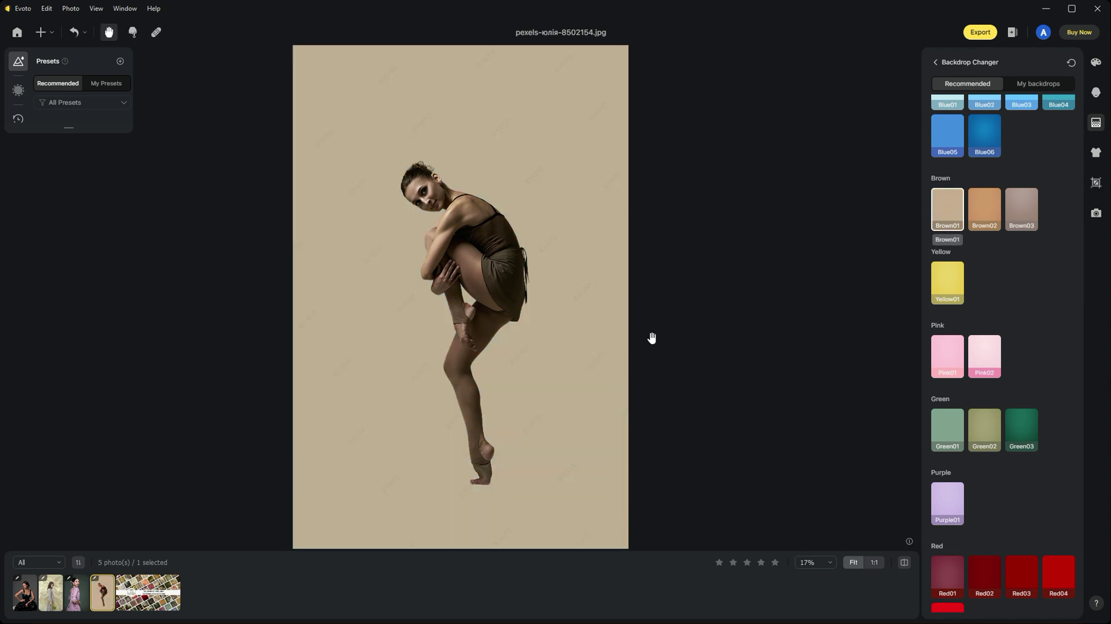
pyautogui.scroll(-1, 1022, 304)
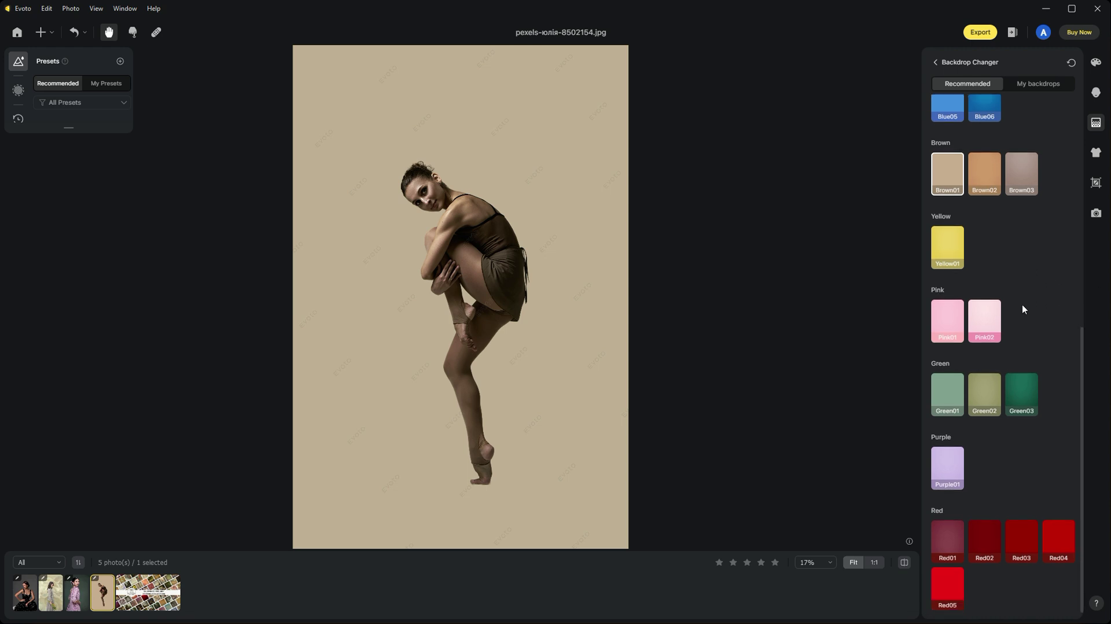
pyautogui.scroll(3, 1021, 304)
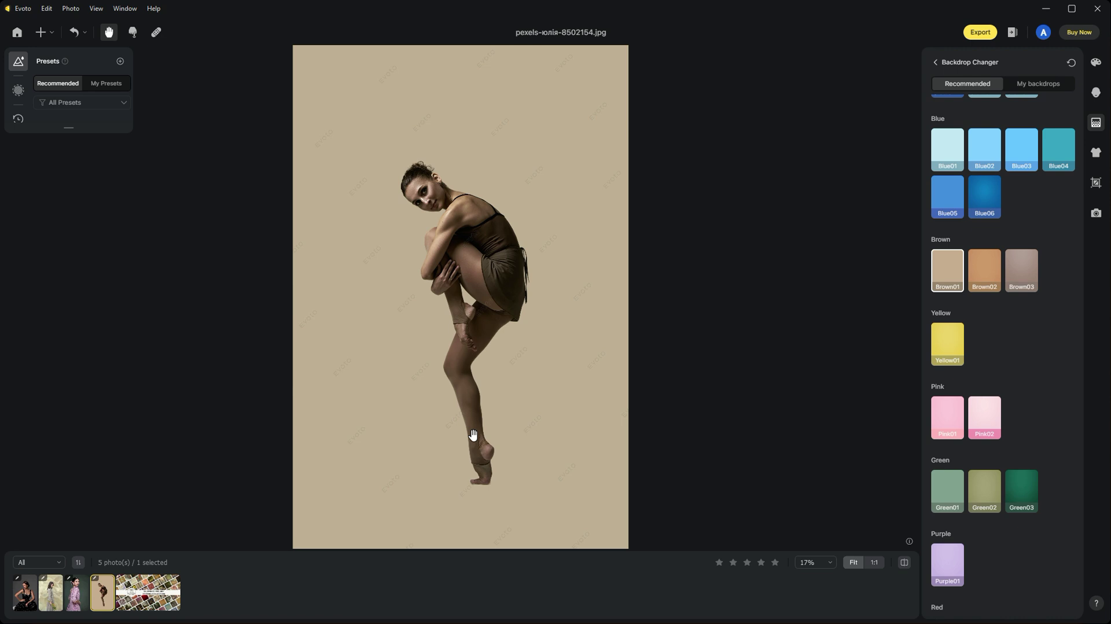
pyautogui.scroll(3, 1030, 252)
pyautogui.scroll(3, 1030, 252)
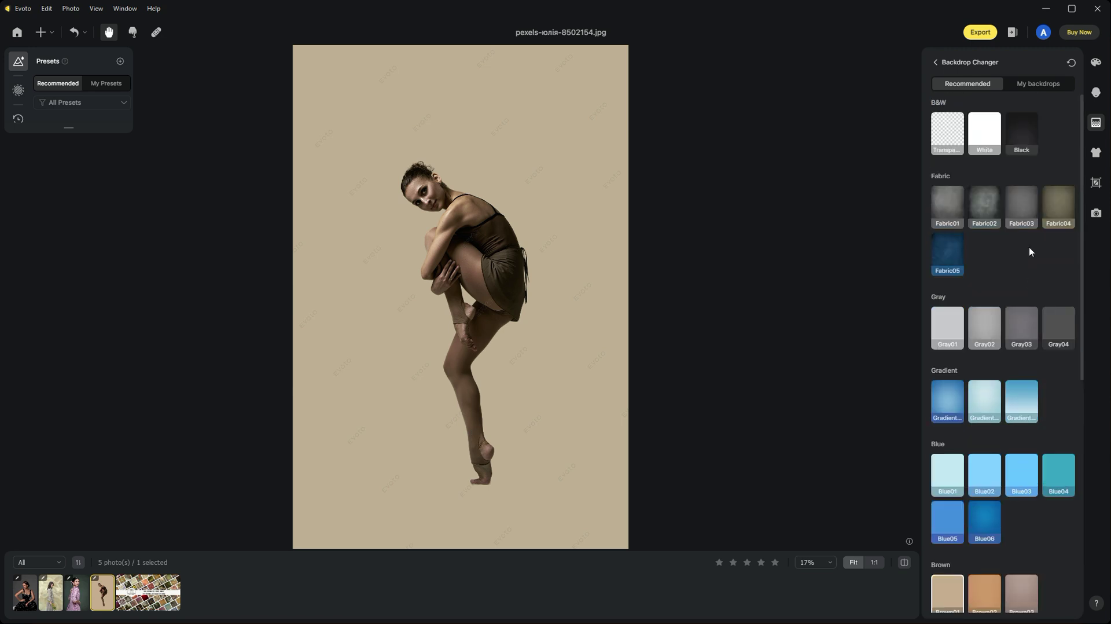
# - Lower the dancer's Brown01 backdrop opacity to 50, then open the Fine art editing toolkit image
pyautogui.click(935, 63)
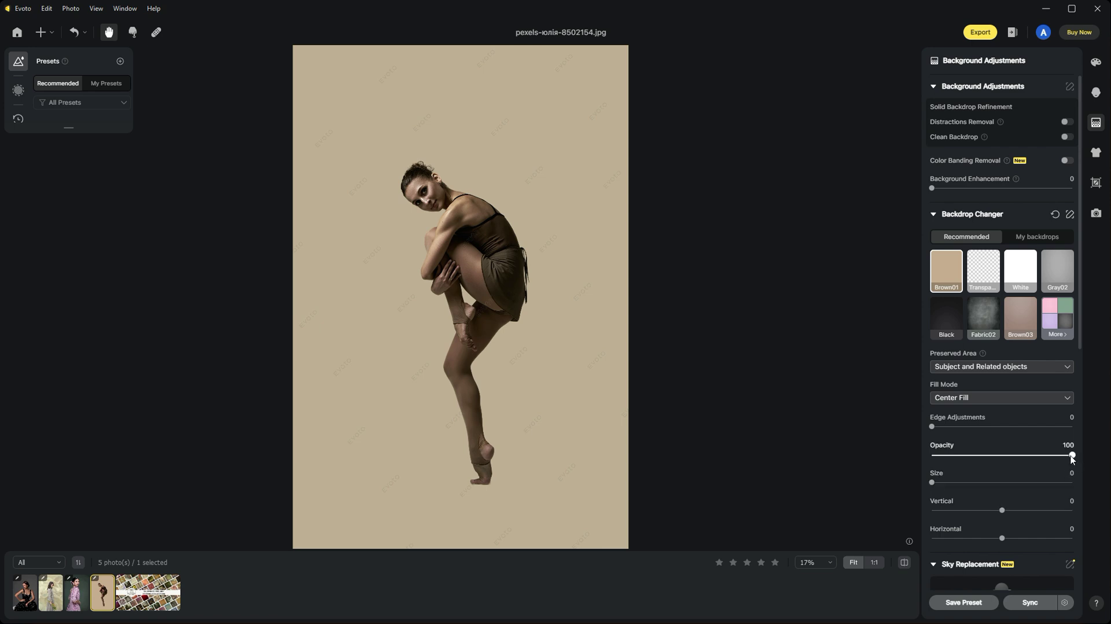
pyautogui.moveTo(1073, 457); pyautogui.dragTo(997, 459)
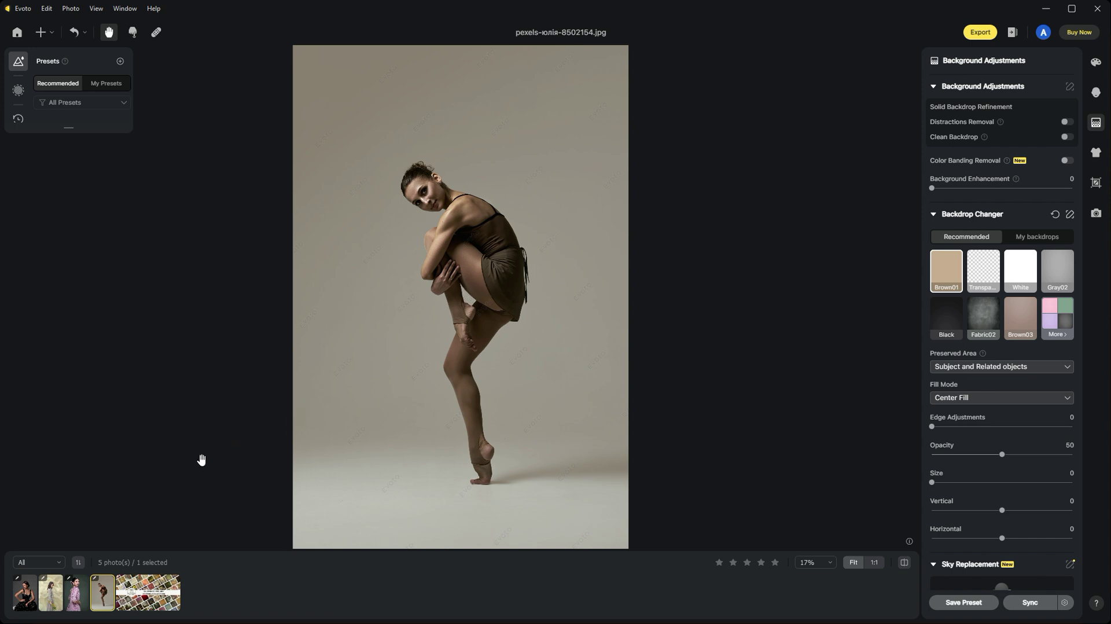
pyautogui.click(165, 590)
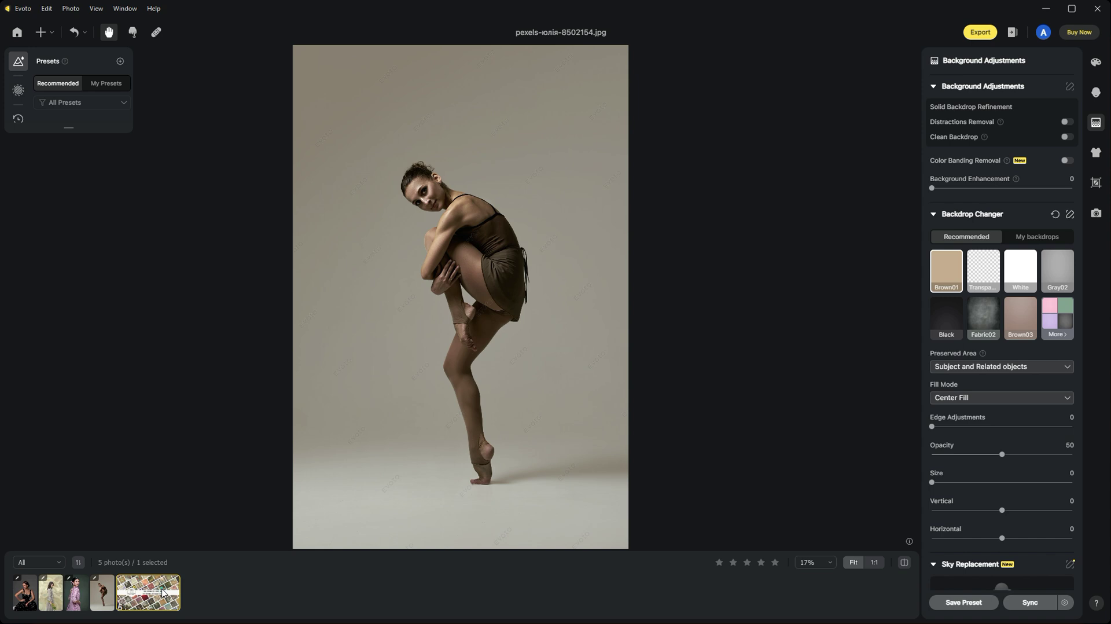